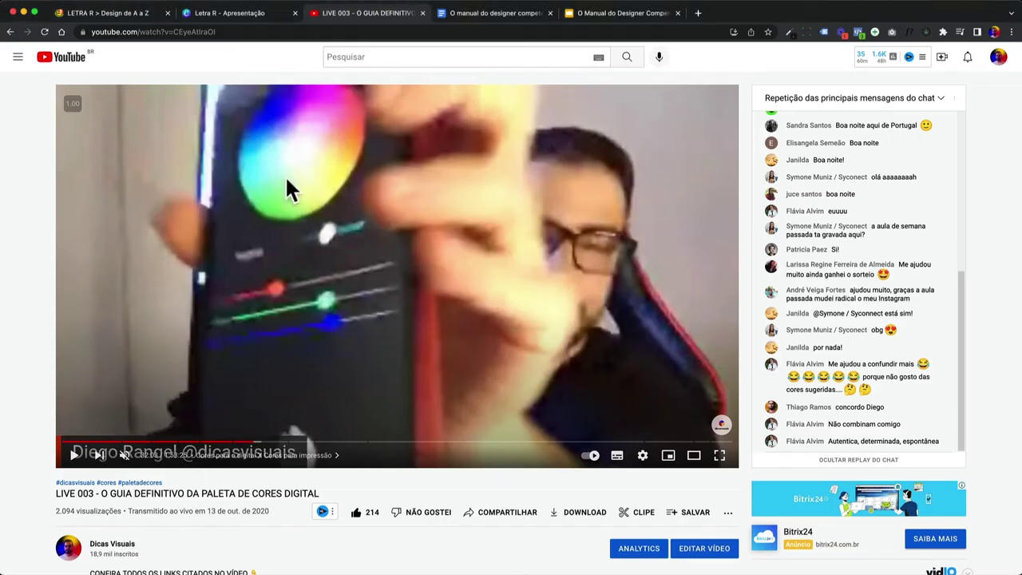
Step: In the Canva presentation Letra R, add a blank second page and place a red square in its center
left_click(252, 16)
left_click(356, 373)
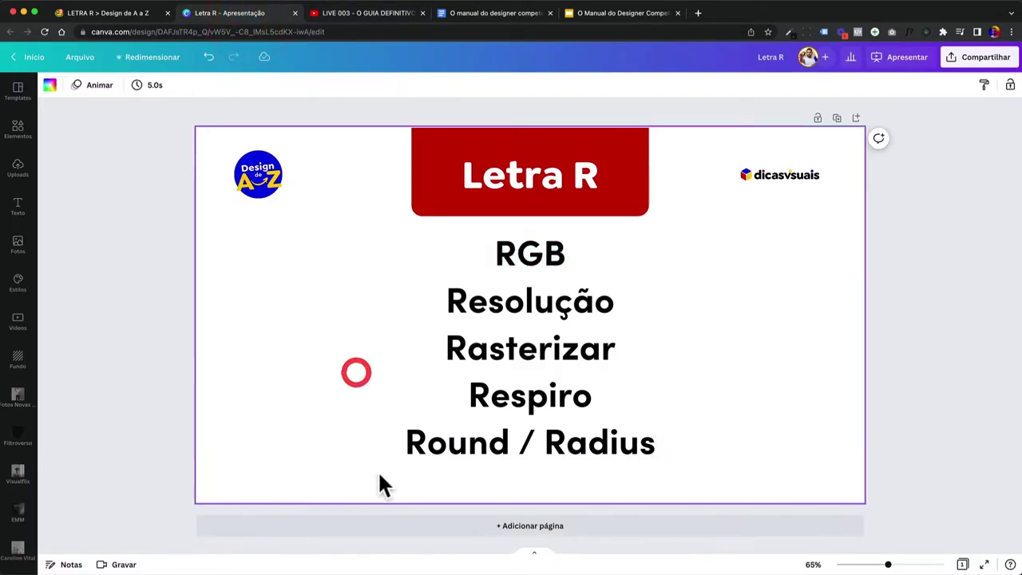
left_click(380, 527)
left_click(376, 402)
key("super+v")
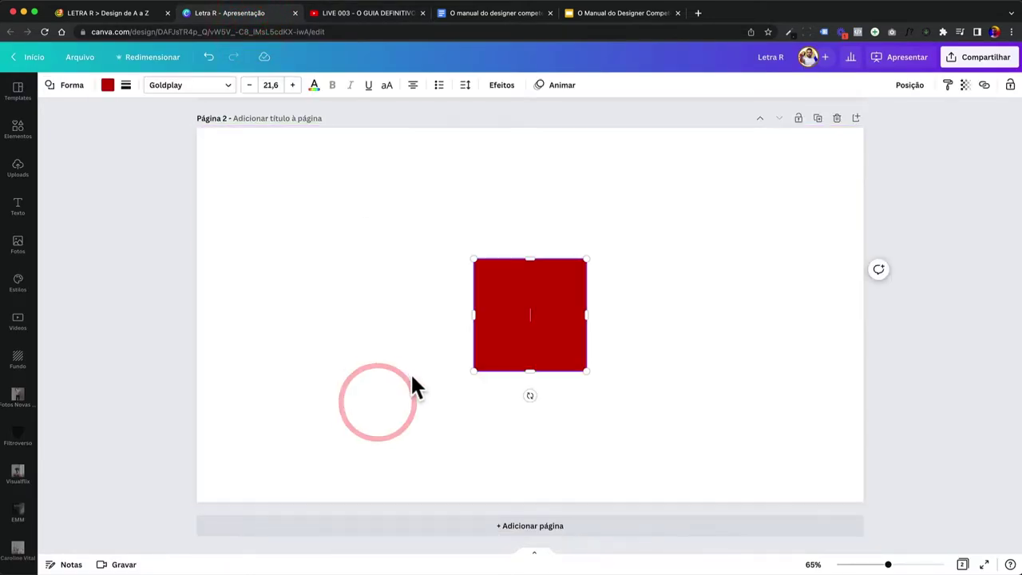
Step: Examine the hex code of the red square's fill in the custom color picker
left_click(110, 85)
left_click(60, 141)
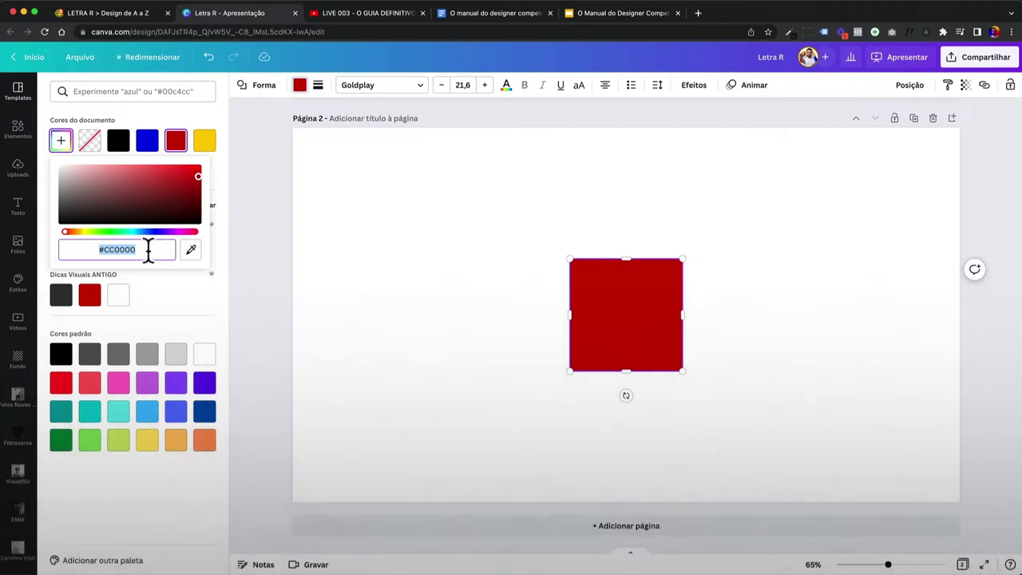
left_click(362, 293)
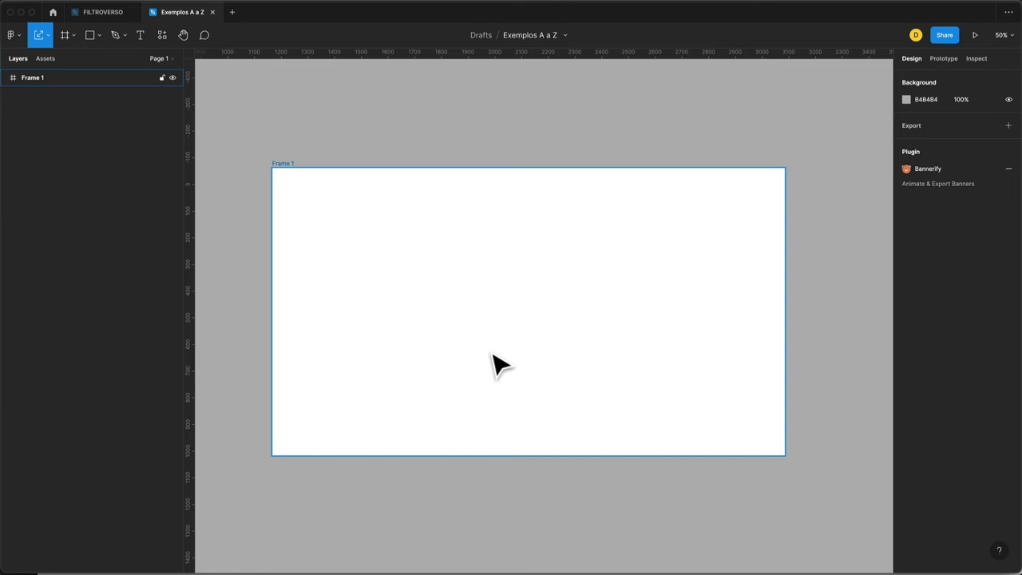
Step: In Figma, give Frame 1 a dark red fill of 9E2B2B and switch its color values to RGB
left_click(490, 351)
left_click(285, 164)
left_click(906, 310)
mouse_move(842, 355)
left_mouse_down()
mouse_move(862, 323)
mouse_move(859, 360)
left_mouse_up()
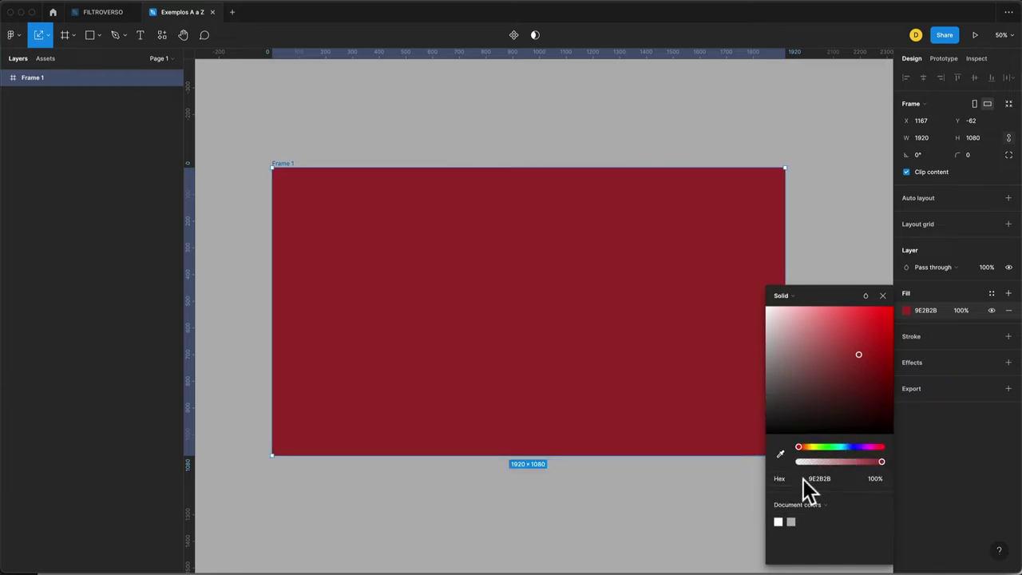
left_click(782, 478)
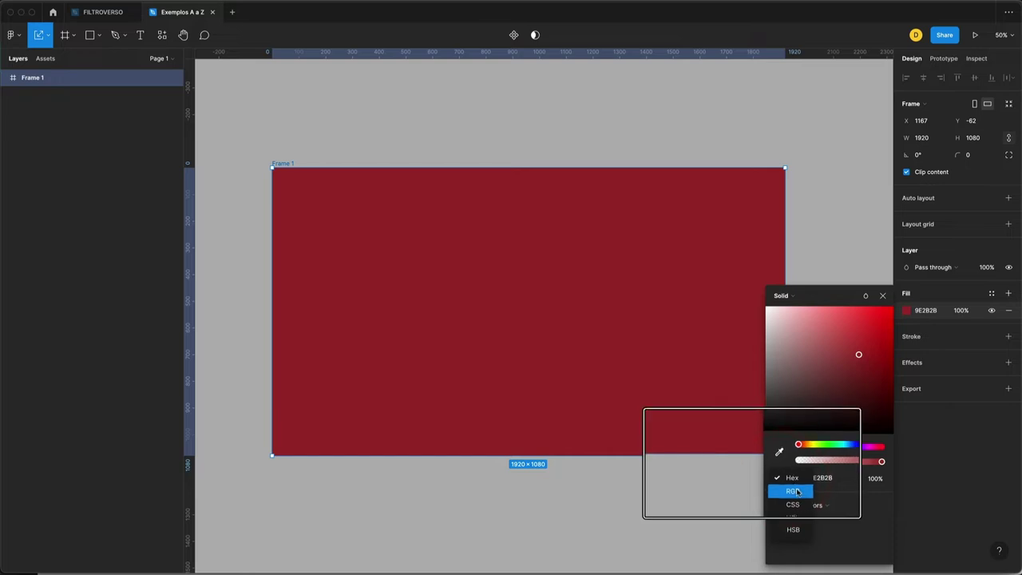
left_click(794, 491)
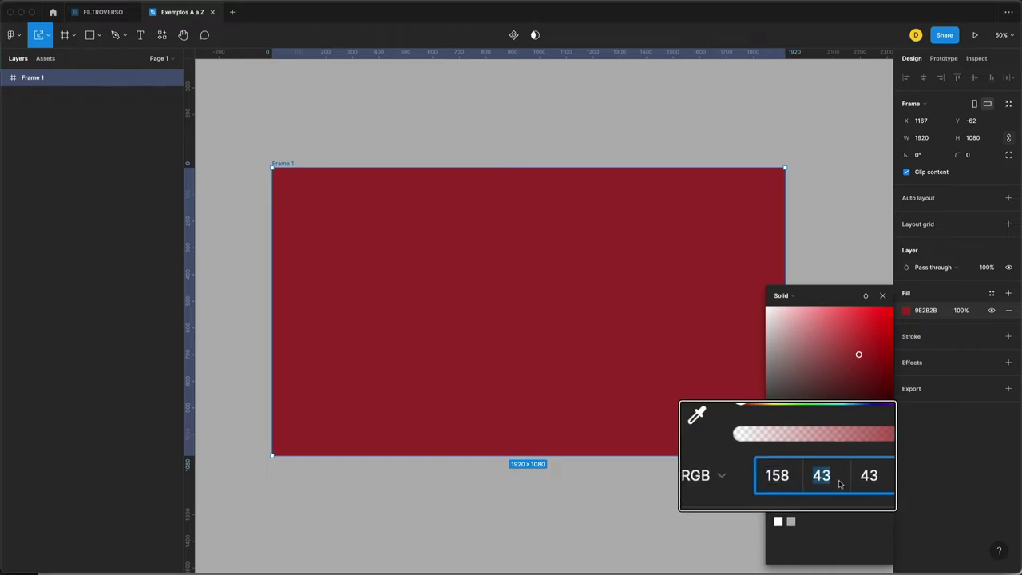
Step: Set the green value of Frame 1's fill to 200 and its red value to 255
key("Return")
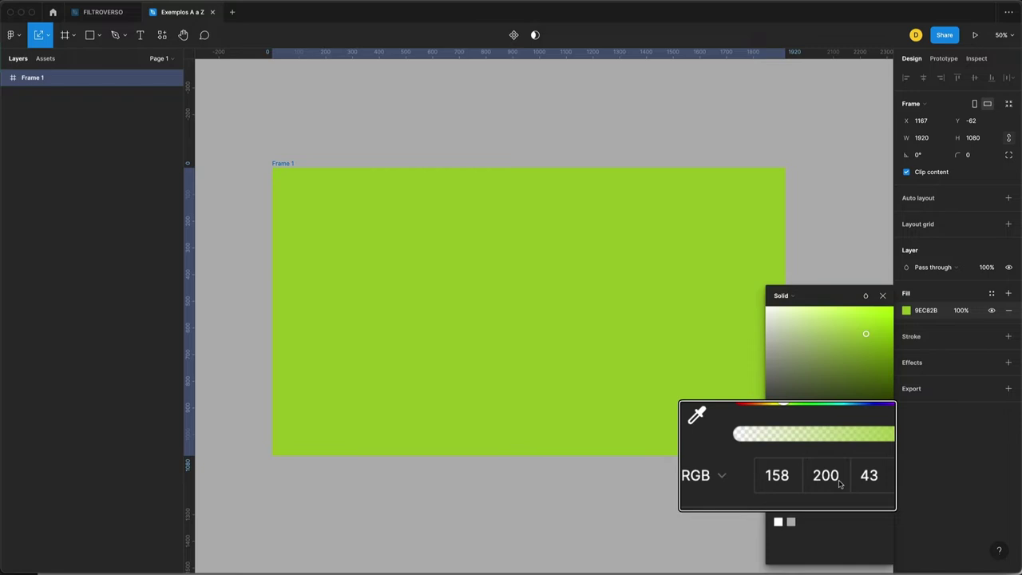
left_click(816, 482)
type("25")
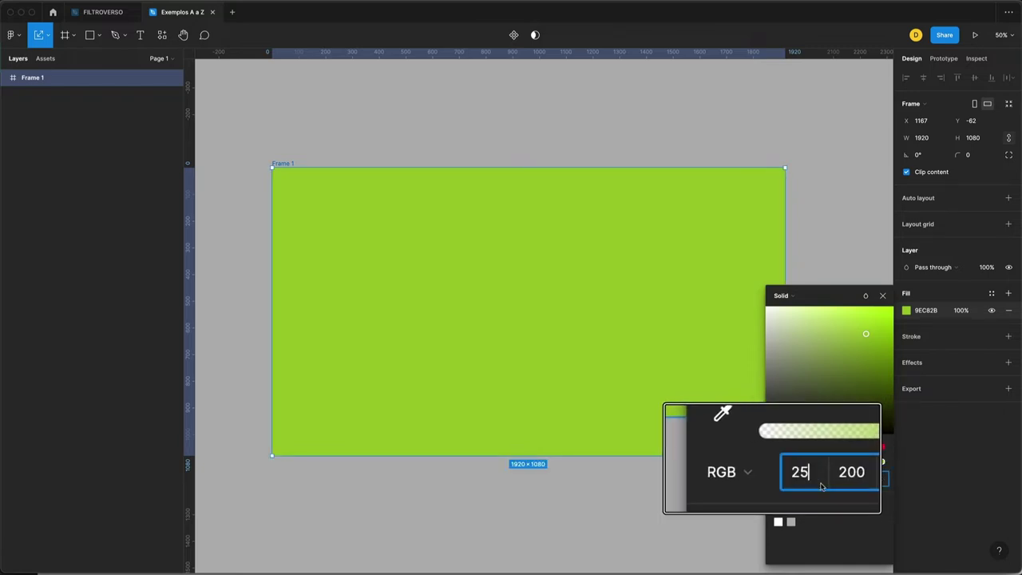
type("5")
key("Return")
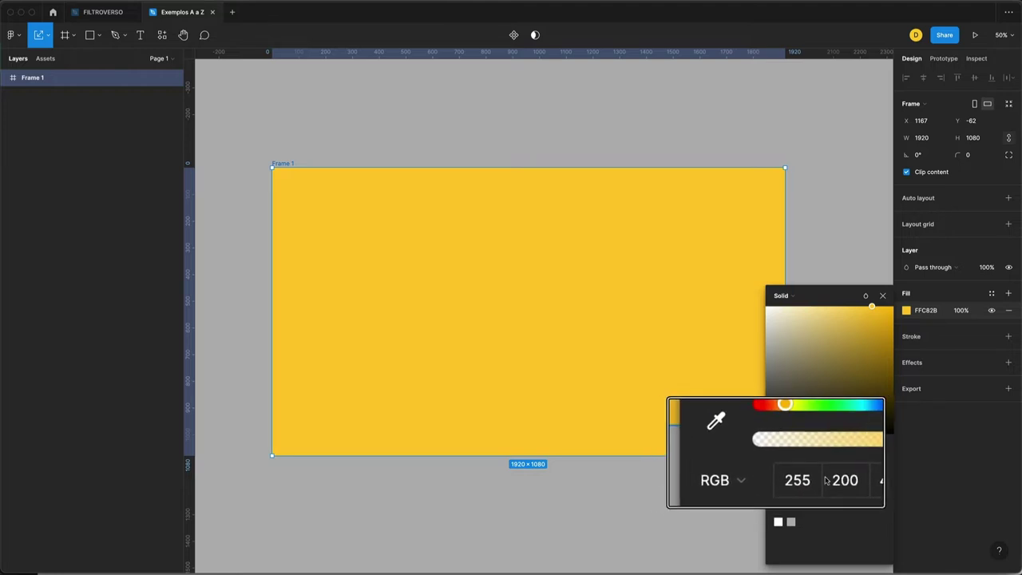
Step: Try a blue value of 0 for Frame 1's fill, and settle on a blue value of 255
left_click(854, 479)
key("Return")
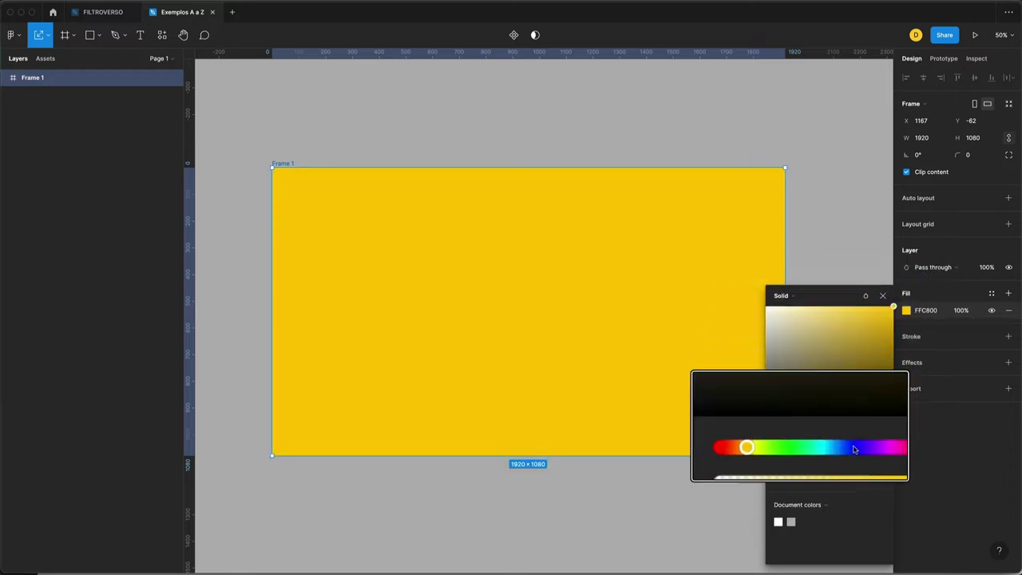
left_click(852, 482)
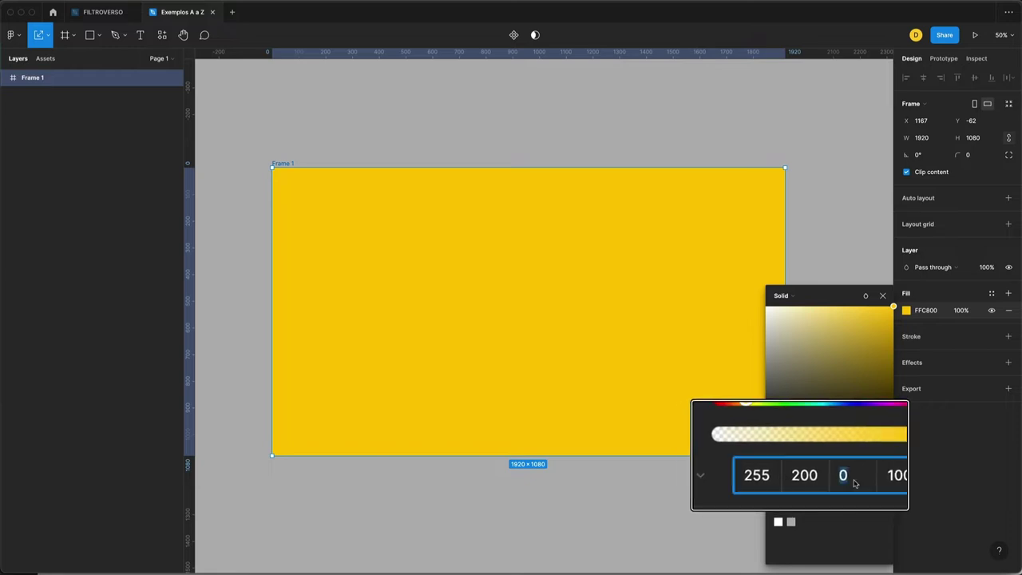
type("255")
key("Return")
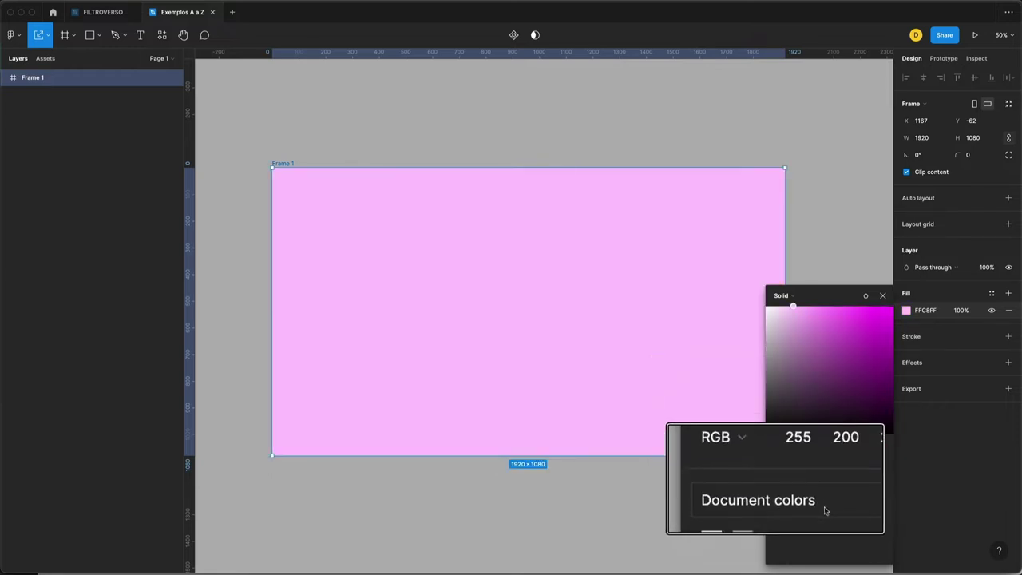
left_click(653, 499)
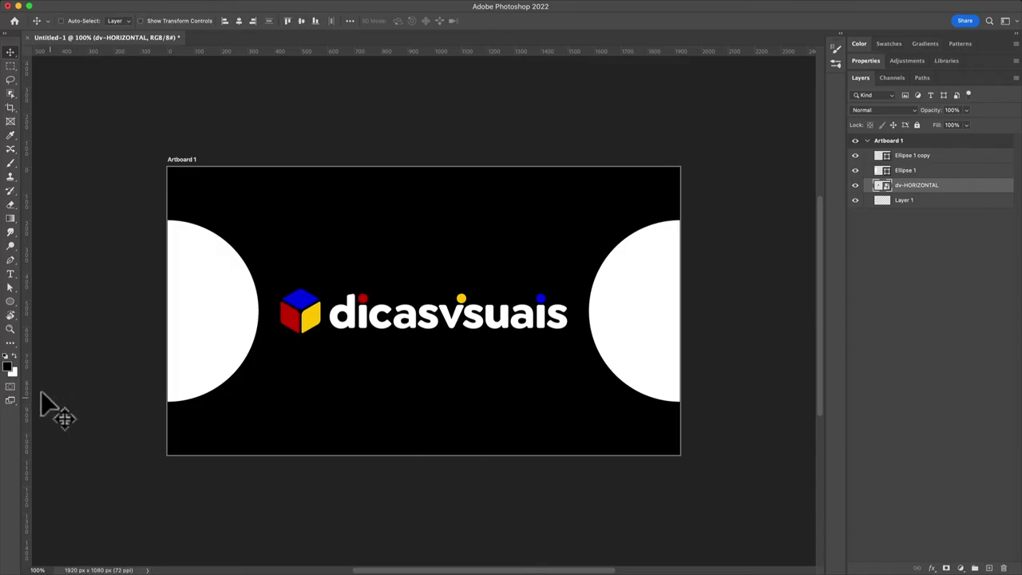
Step: In Photoshop, choose a red with RGB 217, 60, 60 in the foreground color picker and shift its hue
left_click(9, 366)
mouse_move(506, 221)
left_mouse_down()
mouse_move(469, 139)
mouse_move(462, 155)
mouse_move(468, 139)
left_mouse_up()
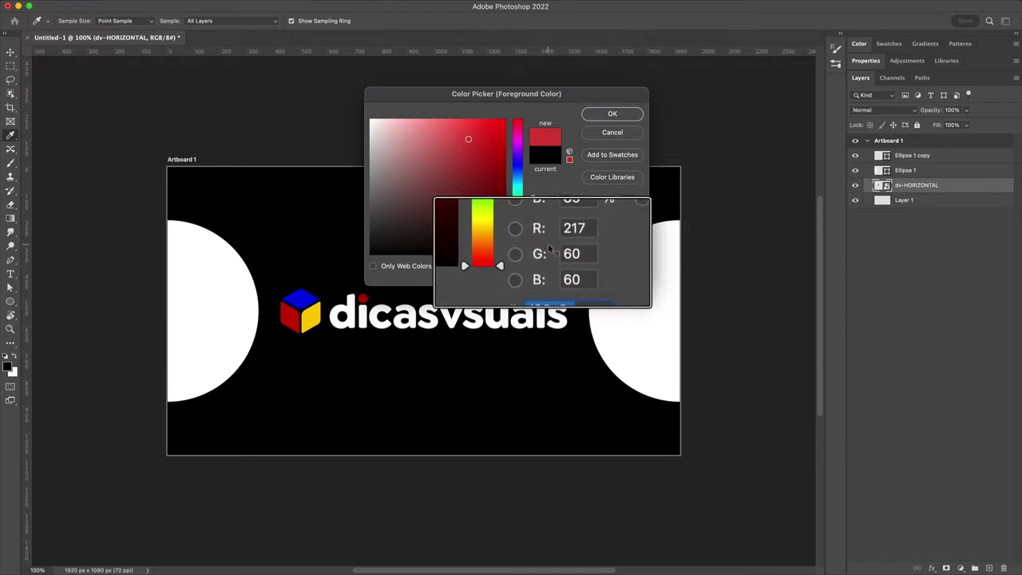
left_click_drag(513, 209, 519, 176)
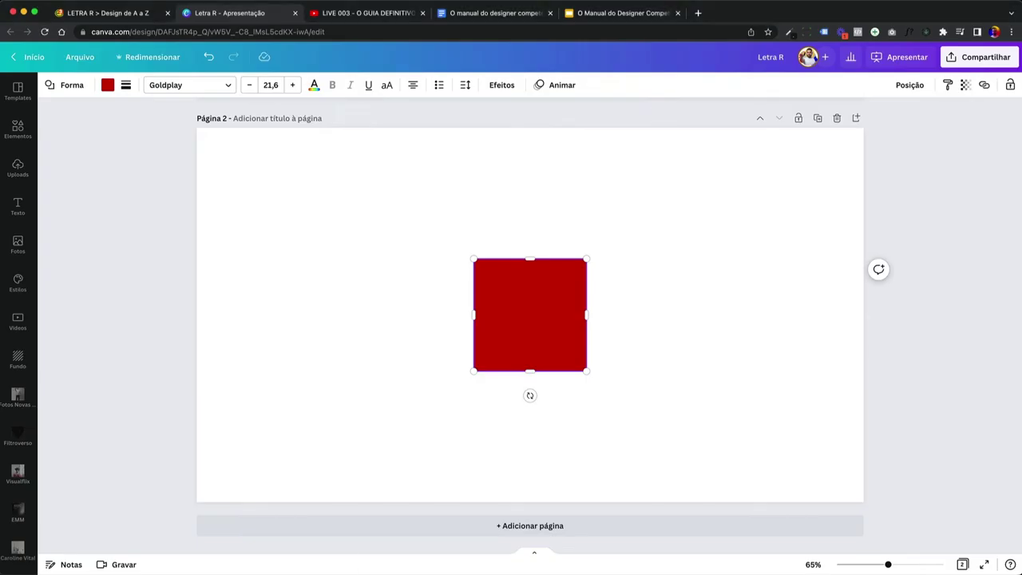
Step: Highlight RGB in the topic list on Canva's first page, and bring up the LIVE 003 color palette video on YouTube
scroll(316, 343, "up", 5)
left_click(548, 263)
double_click(534, 254)
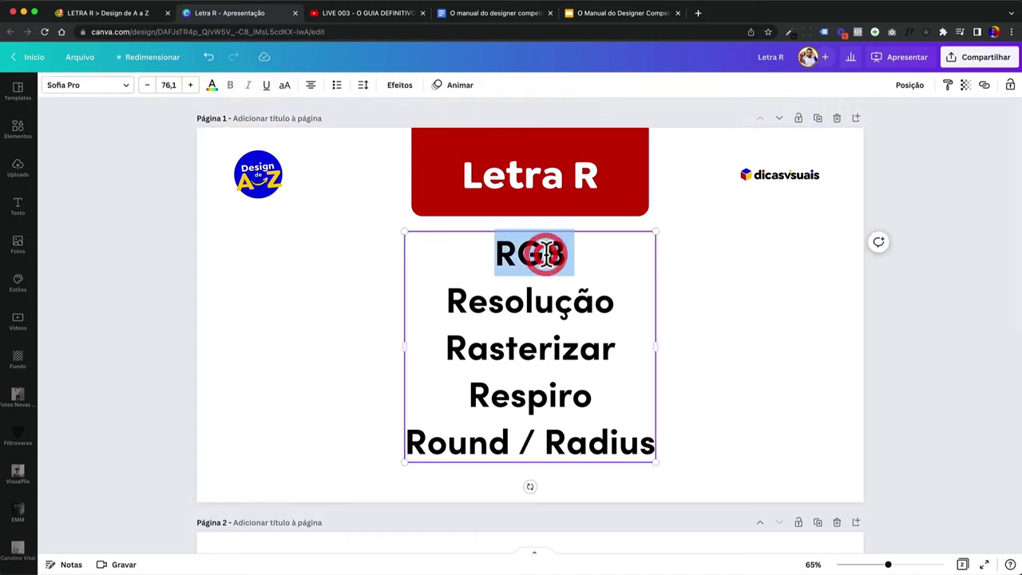
left_click(343, 16)
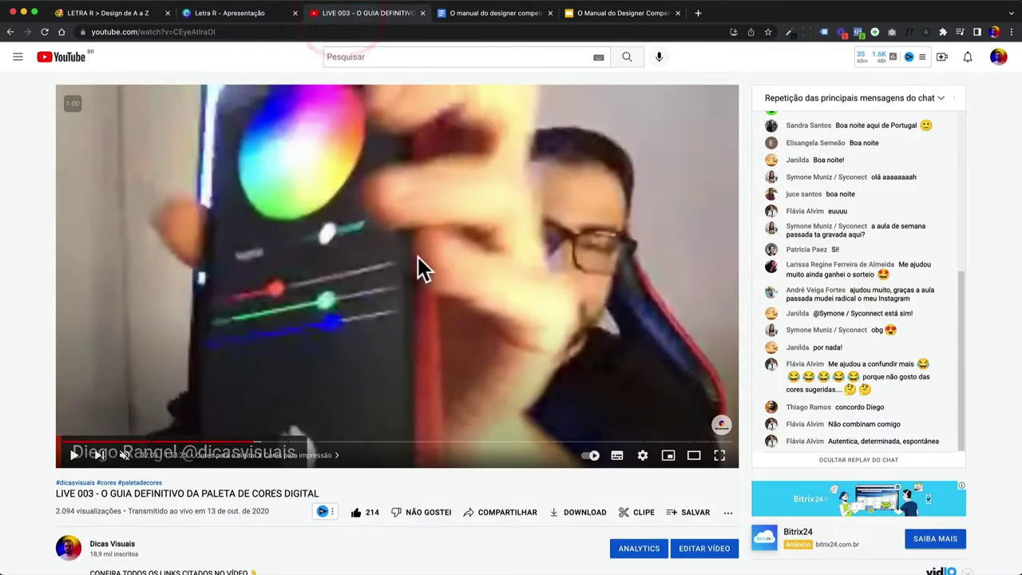
left_click(252, 488)
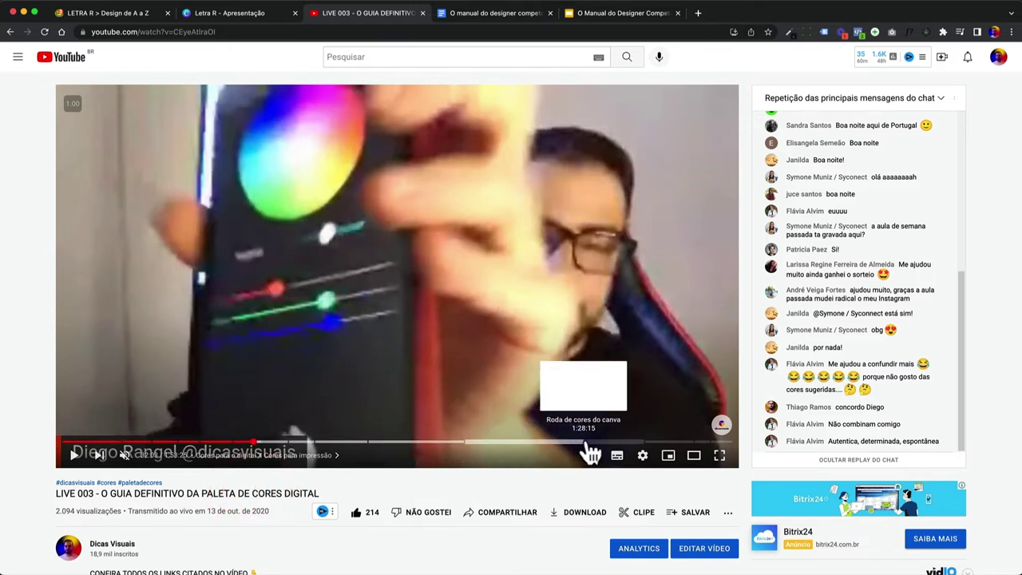
Step: Return to the Canva presentation and highlight the word Resolução in the topic list
left_click(226, 16)
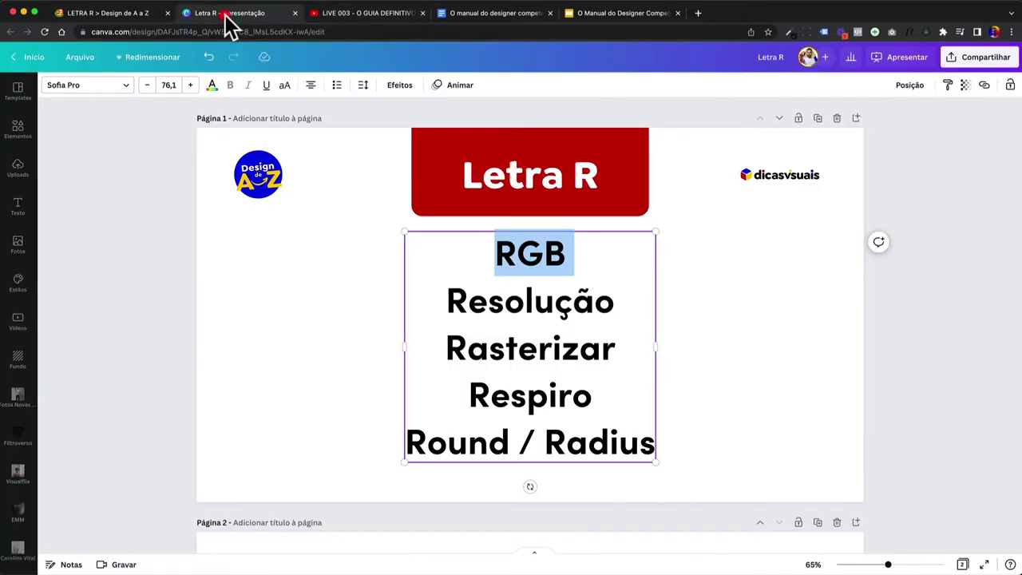
left_click_drag(441, 302, 673, 308)
left_click(673, 302)
double_click(587, 303)
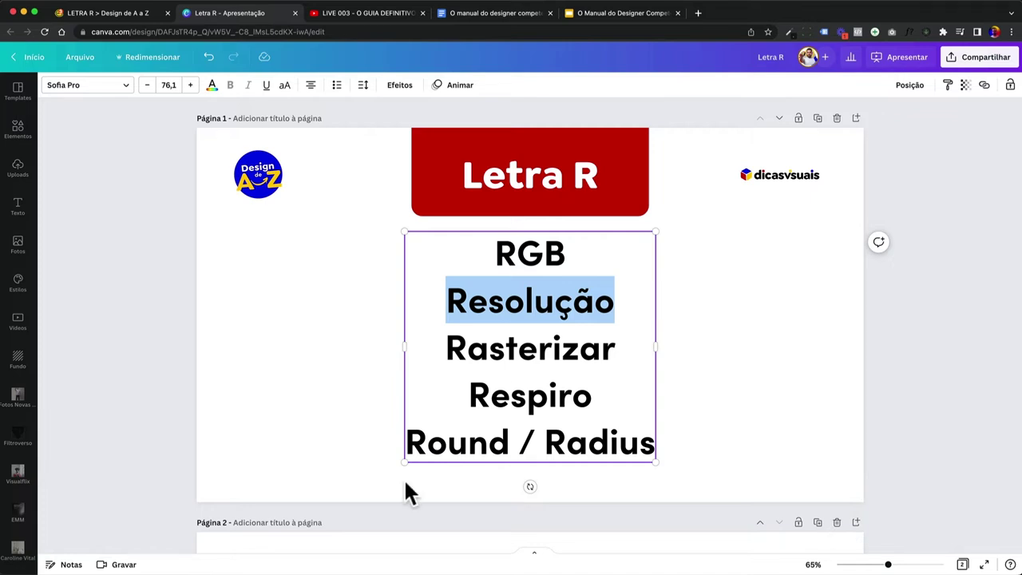
Step: In Finder, compare the dimensions and resolution of Frame 1.png and Frame 2.png in the _VIDEOS folder
key("super+Tab")
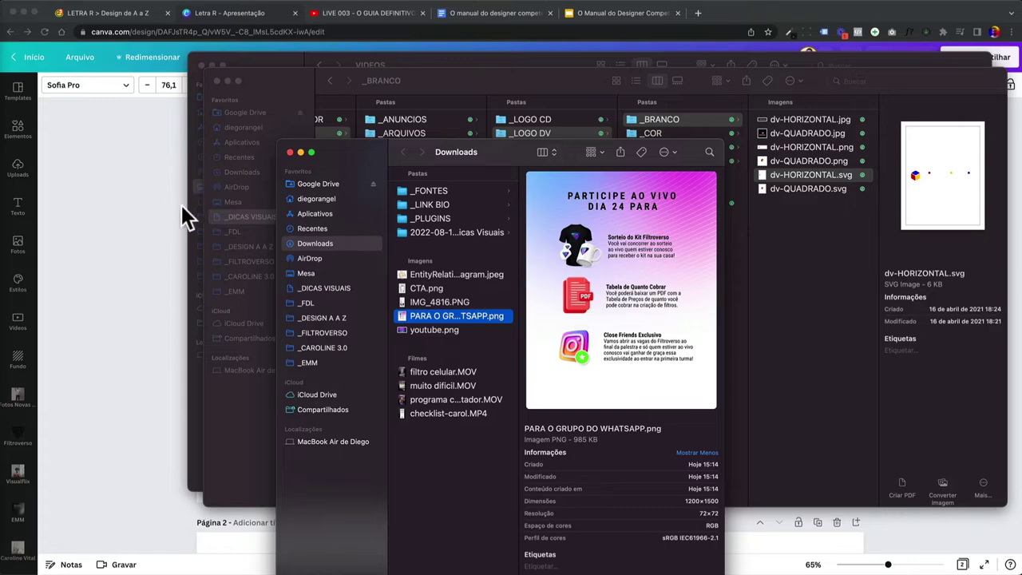
left_click(407, 59)
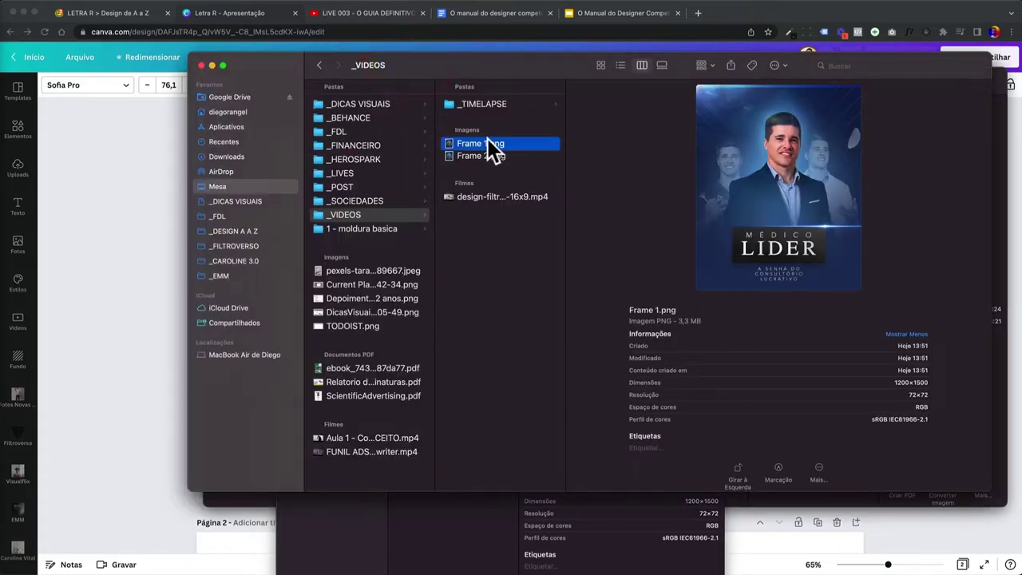
left_click_drag(493, 151, 489, 145)
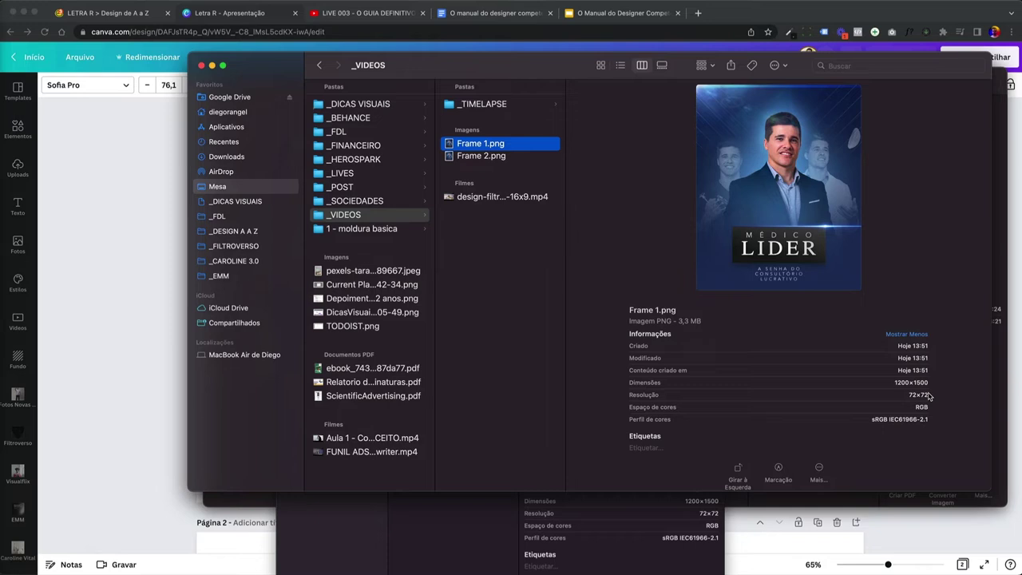
key("Up")
left_click(505, 156)
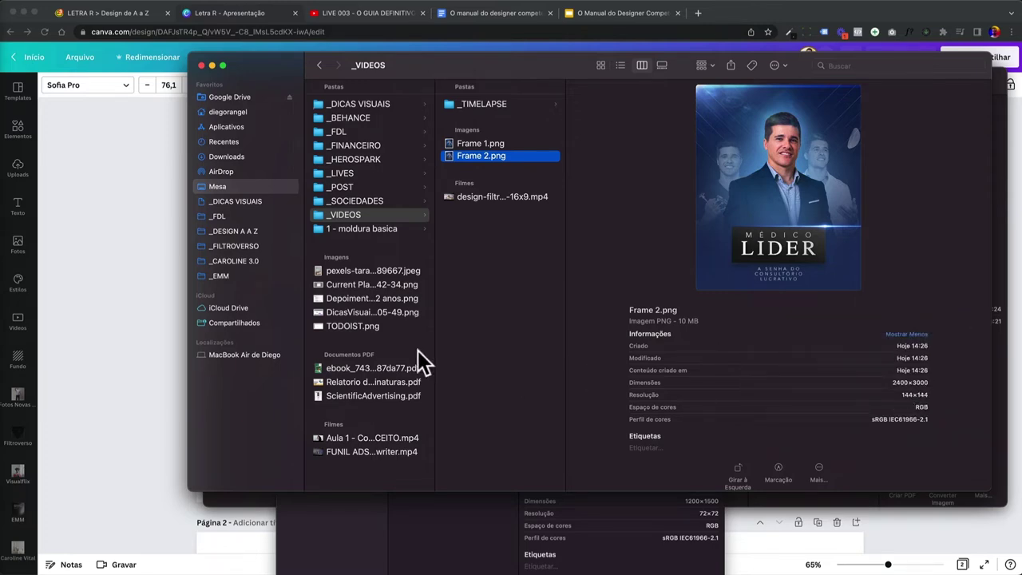
key("super+w")
left_click(166, 322)
Step: In the Google Docs manual "O manual do designer competente", find and open the outline section on Resolução
left_click(511, 14)
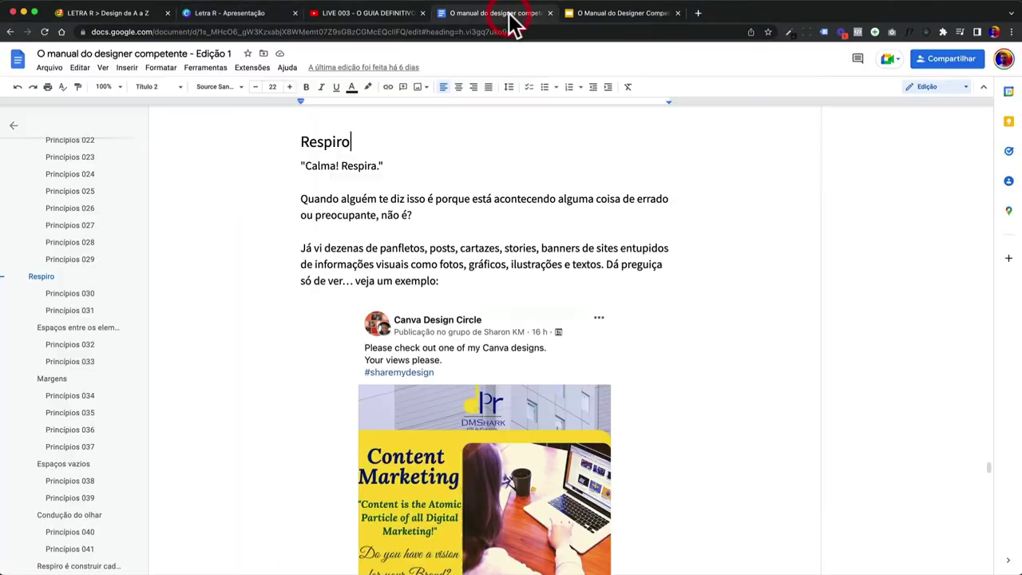
scroll(75, 319, "up", 10)
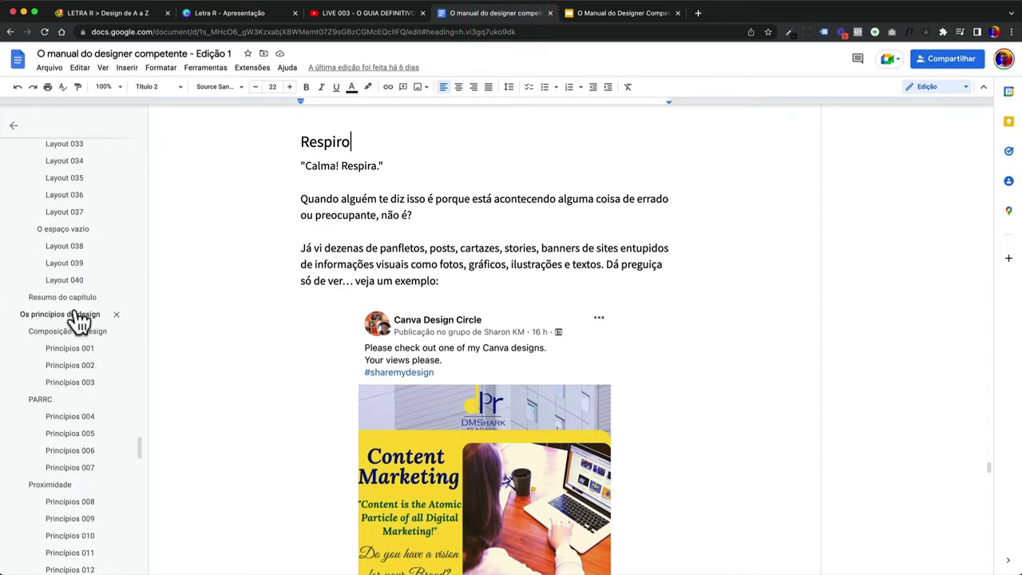
left_click(606, 14)
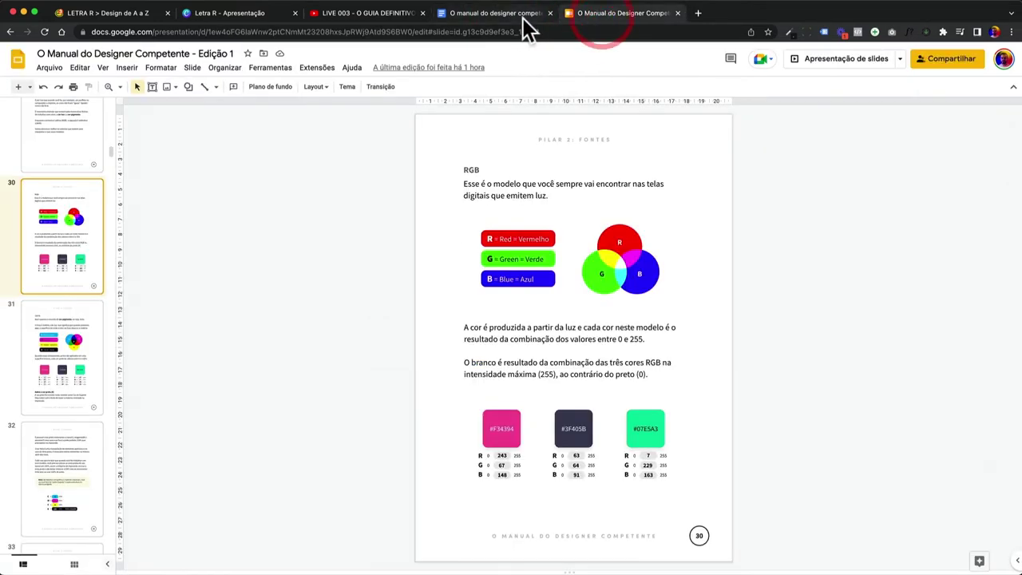
left_click(519, 14)
scroll(104, 345, "up", 5)
scroll(103, 345, "up", 8)
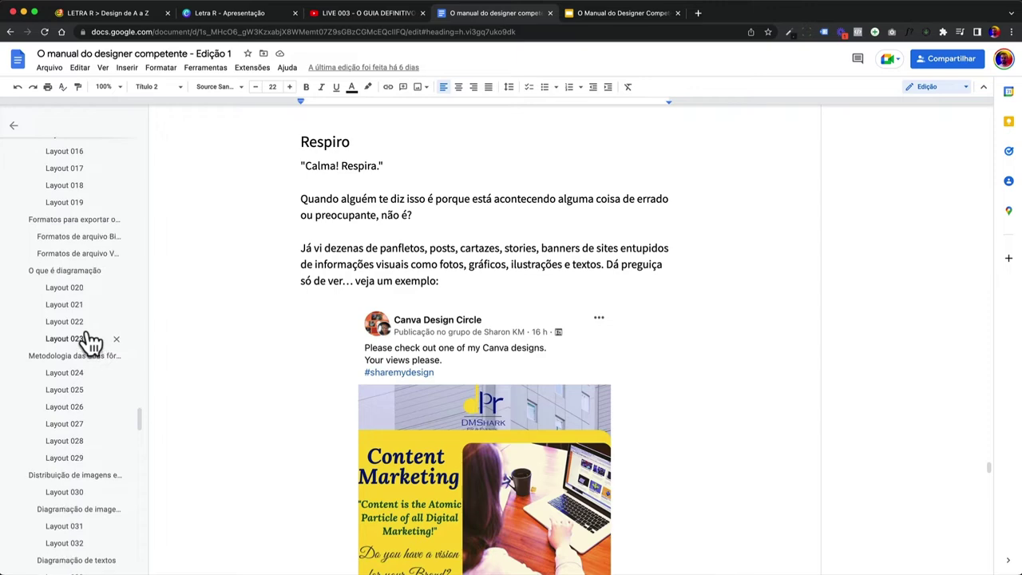
scroll(91, 341, "up", 2)
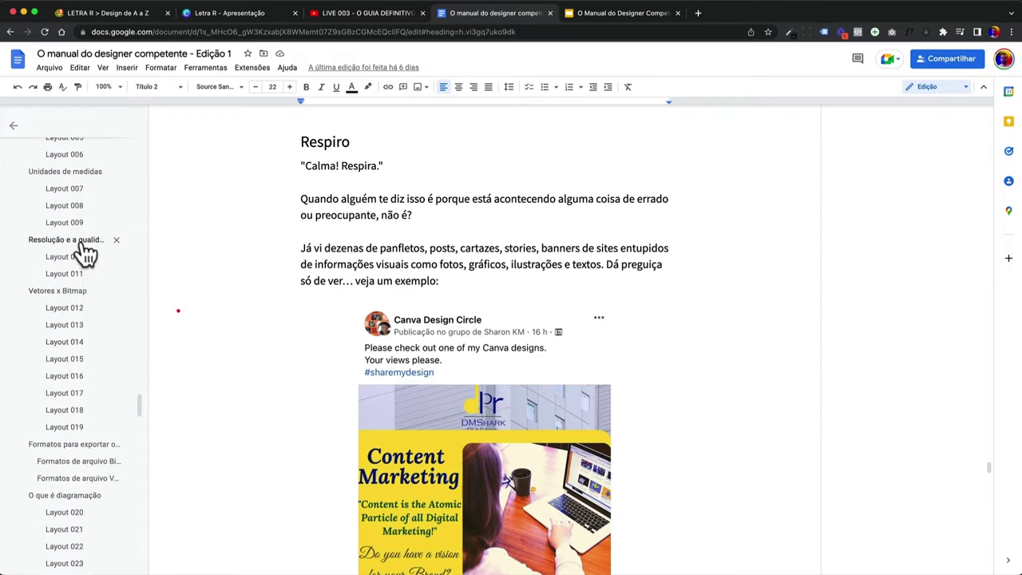
left_click(84, 241)
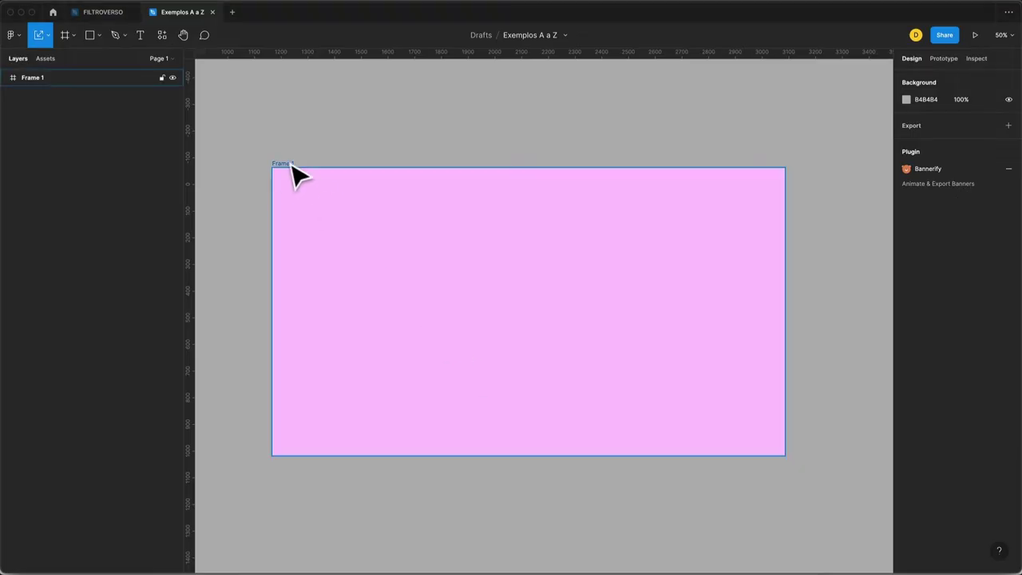
Step: In Figma, resize Frame 1 to 100 by 100
left_click(275, 163)
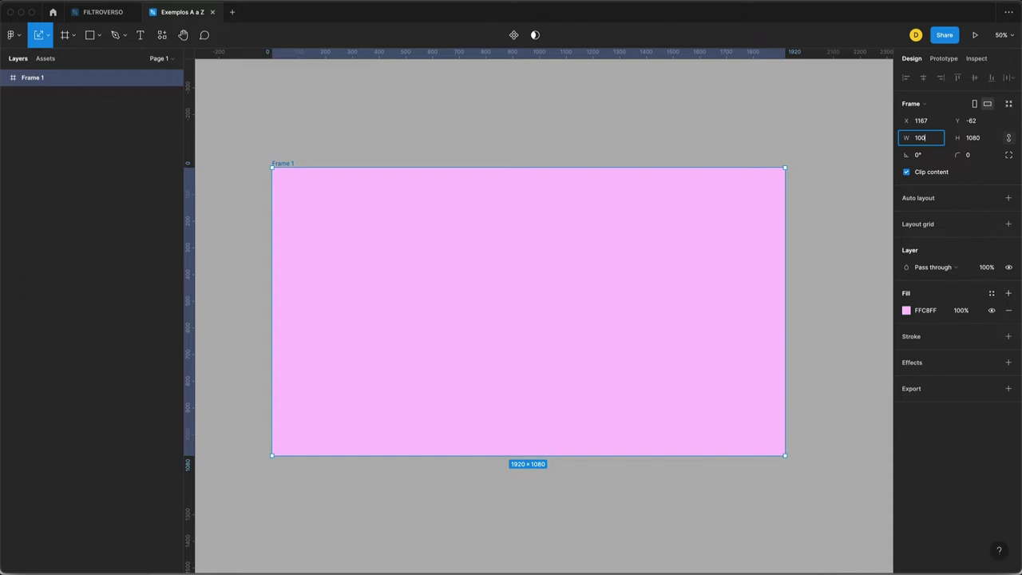
key("Tab")
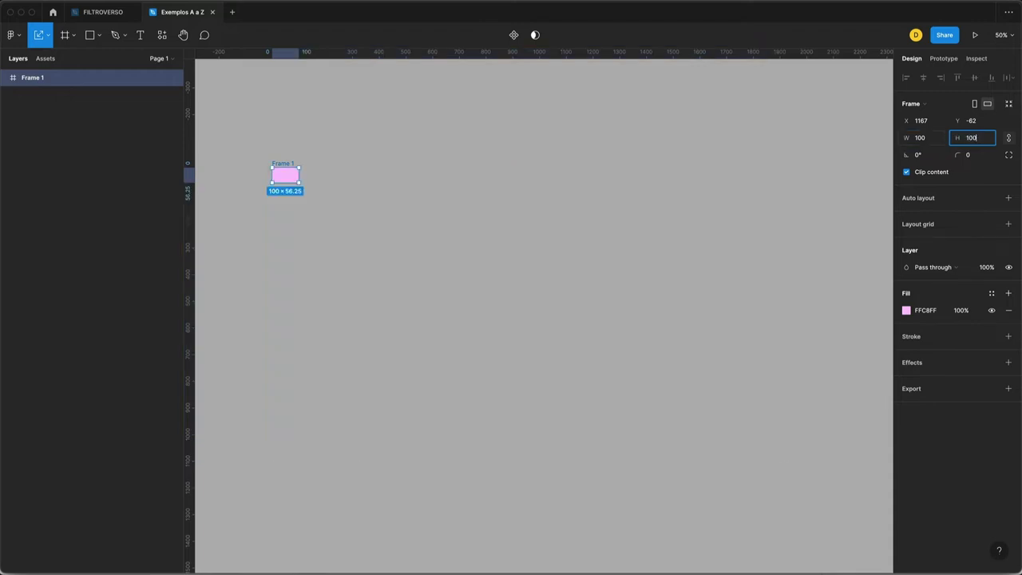
key("Return")
type("100")
key("Return")
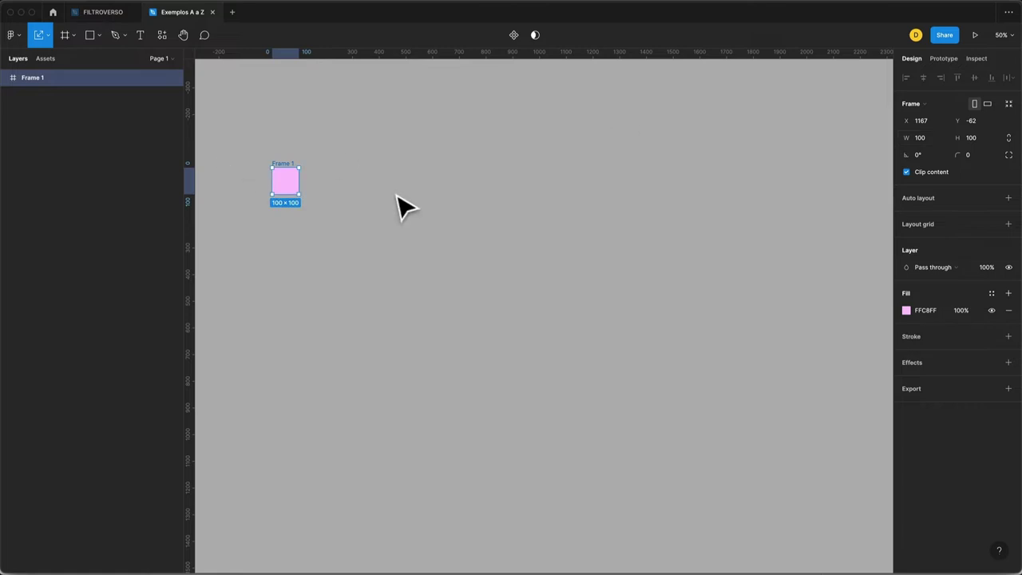
Step: Draw a circle about 67 px in diameter in the center of Frame 1
scroll(354, 194, "right", 3)
scroll(354, 194, "up", 5)
scroll(353, 194, "left", 4)
scroll(354, 194, "up", 1)
scroll(354, 194, "right", 2)
scroll(354, 194, "down", 1)
key("o")
left_click_drag(514, 255, 551, 289)
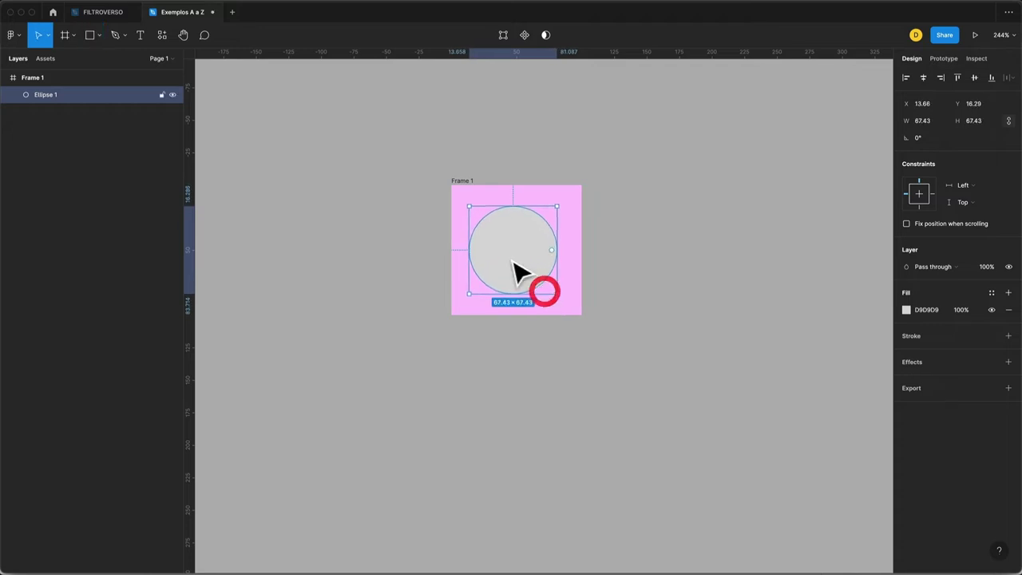
Step: Fill the circle in Frame 1 with black (000000)
left_click(905, 310)
left_click(764, 435)
left_click(847, 300)
Step: Duplicate Frame 1 together with its black circle
scroll(742, 342, "down", 3)
scroll(737, 337, "down", 5)
scroll(737, 337, "right", 3)
scroll(737, 337, "left", 2)
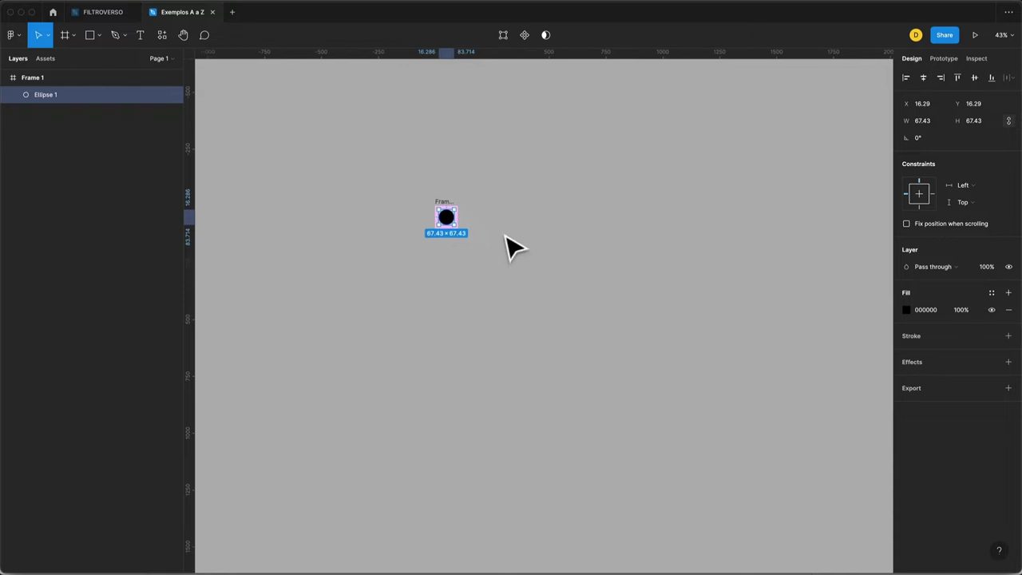
left_click(447, 204)
key("super+d")
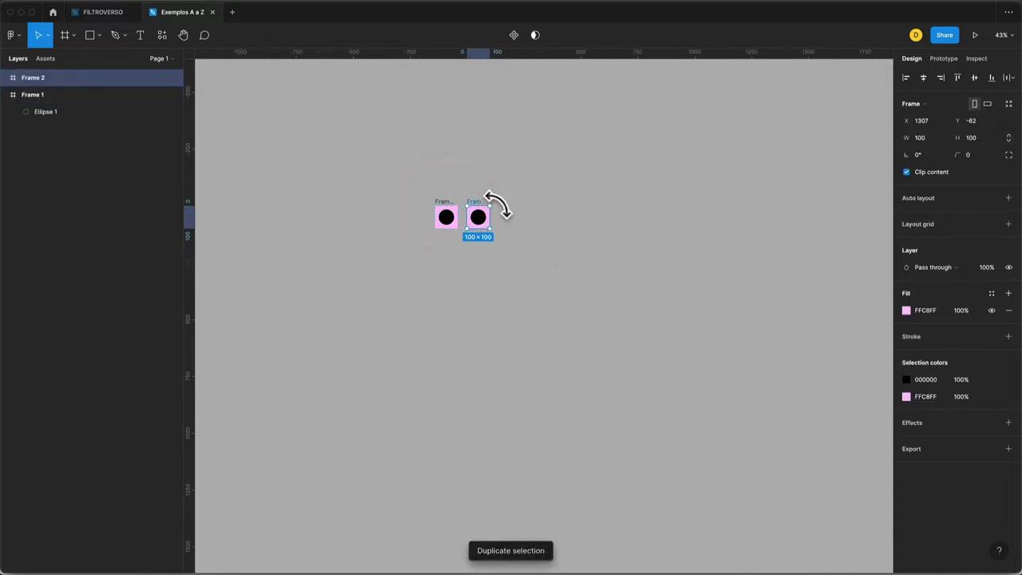
Step: Scale the duplicated frame and its circle proportionally to about 1731 by 1731 px
scroll(489, 236, "down", 2)
scroll(489, 236, "right", 2)
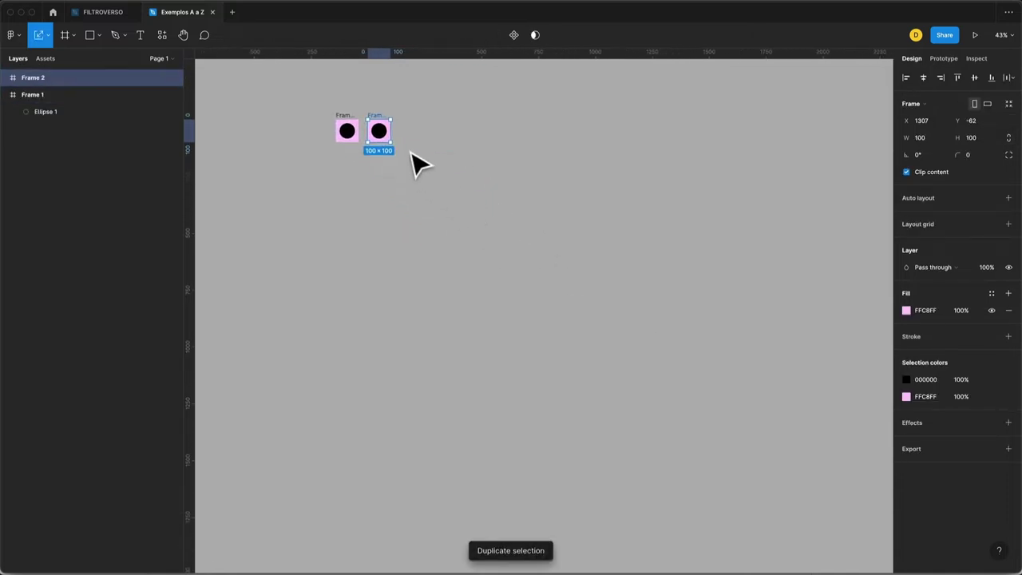
left_click_drag(403, 155, 743, 458)
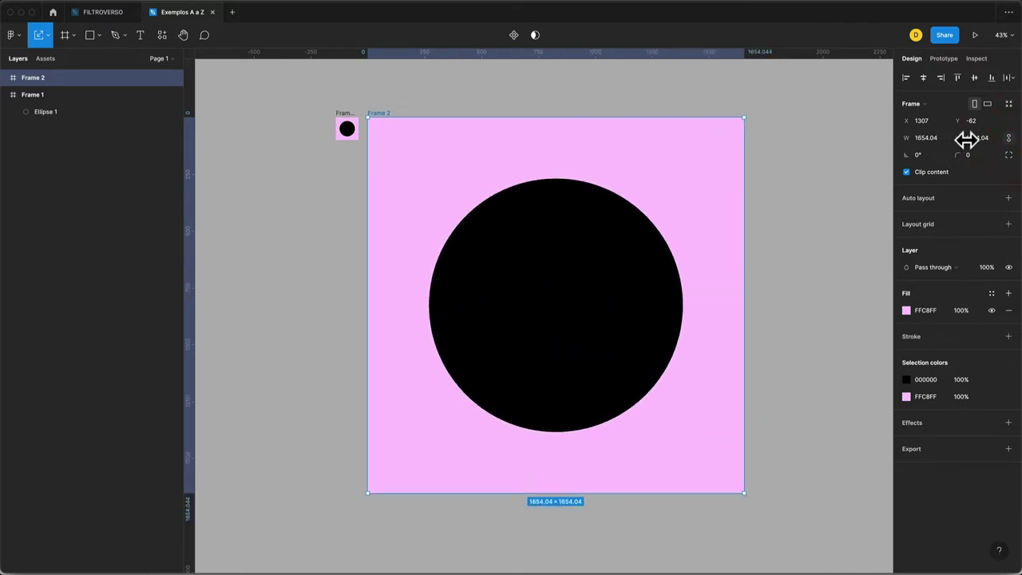
left_click_drag(743, 492, 761, 509)
Step: Export both frames together as 1x PNG files to the _VIDEOS folder, replacing the existing files
left_click(352, 339)
left_click_drag(295, 100, 823, 536)
scroll(825, 543, "down", 1)
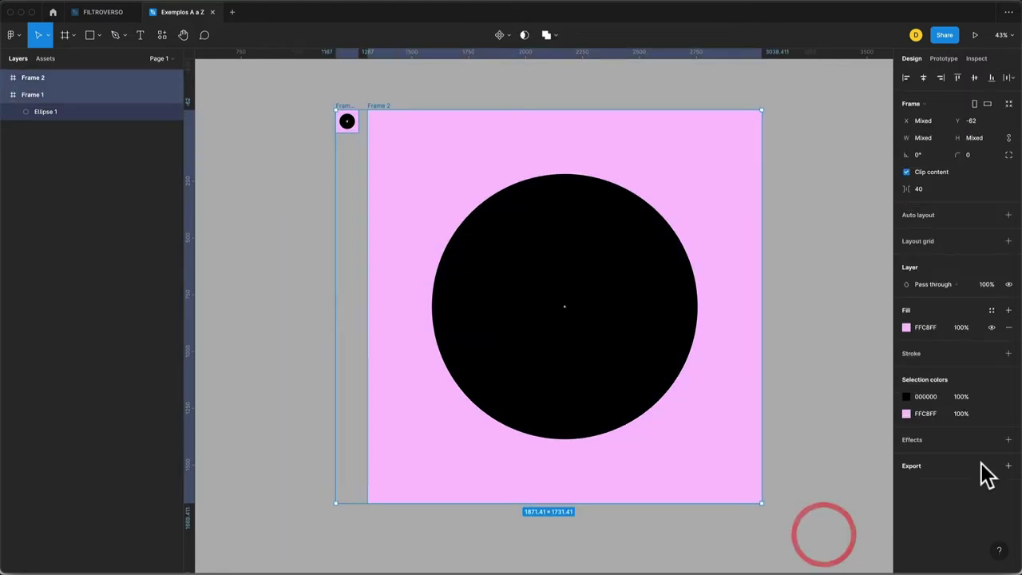
left_click(983, 466)
left_click(957, 521)
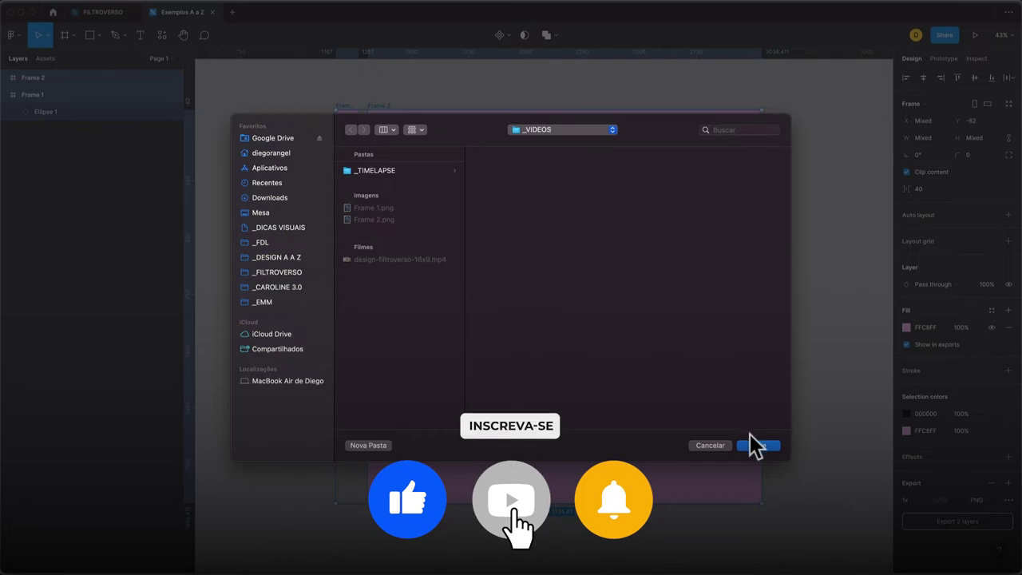
left_click(757, 444)
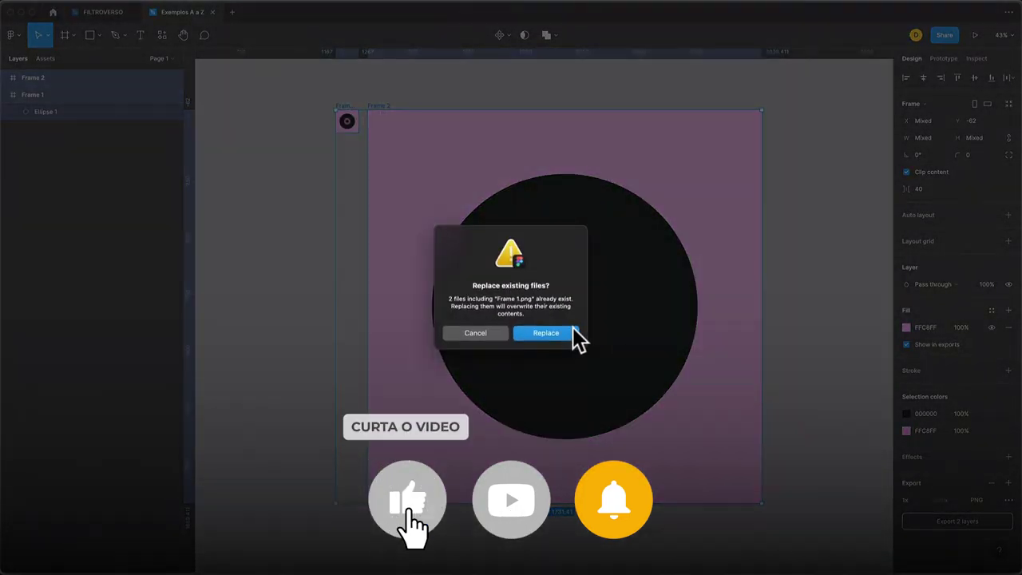
left_click(568, 330)
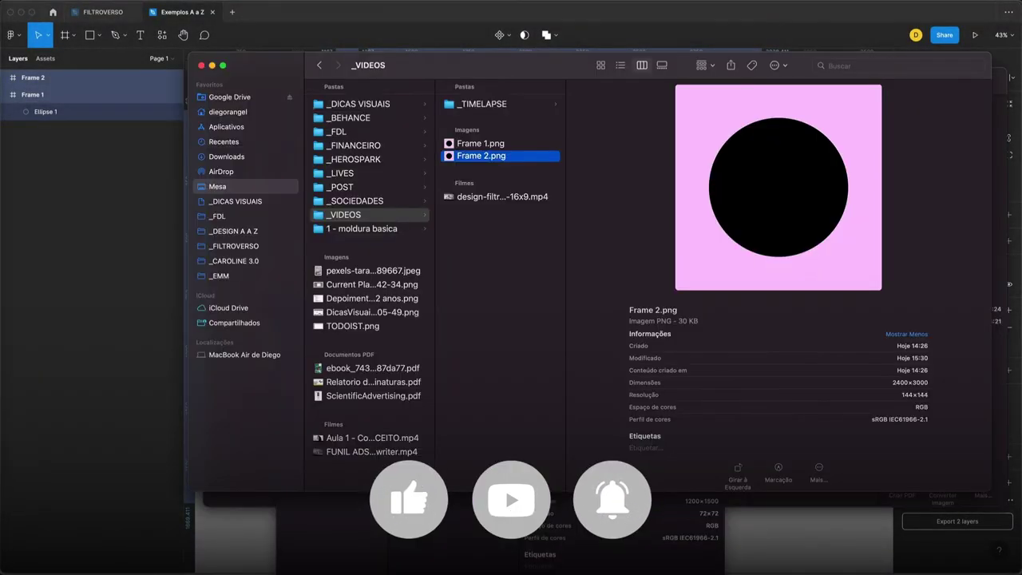
Step: In Finder, compare the edge sharpness, dimensions and resolution of Frame 1.png and Frame 2.png
left_click(498, 143)
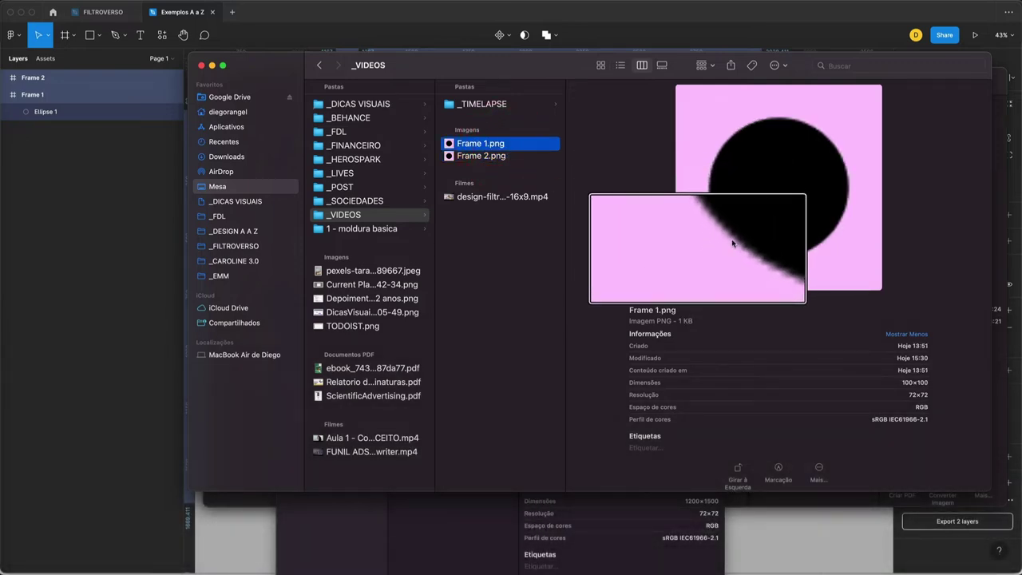
left_click(480, 156)
left_click(486, 145)
left_click(485, 156)
left_click(491, 143)
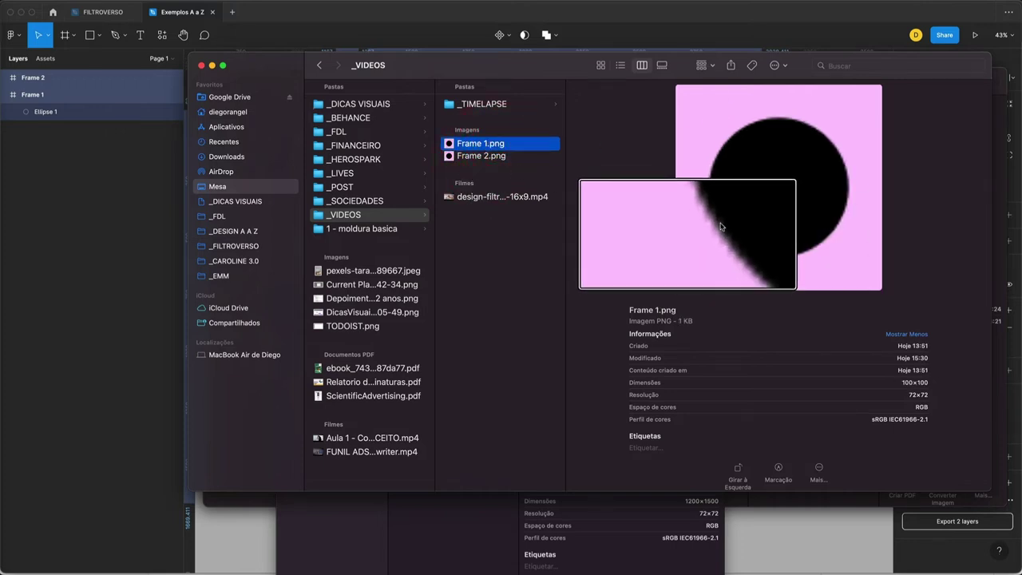
left_click_drag(758, 257, 781, 275)
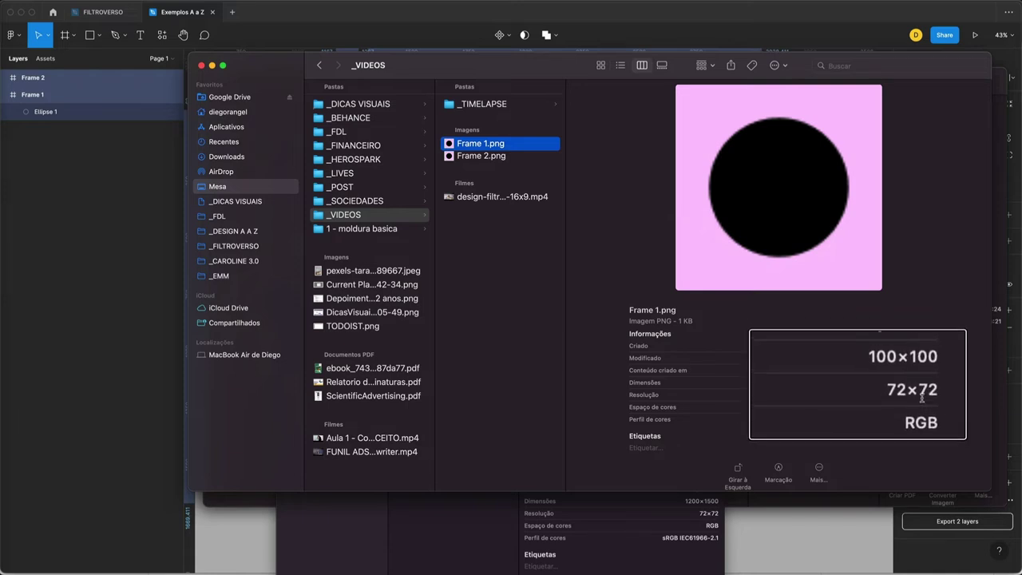
left_click(464, 156)
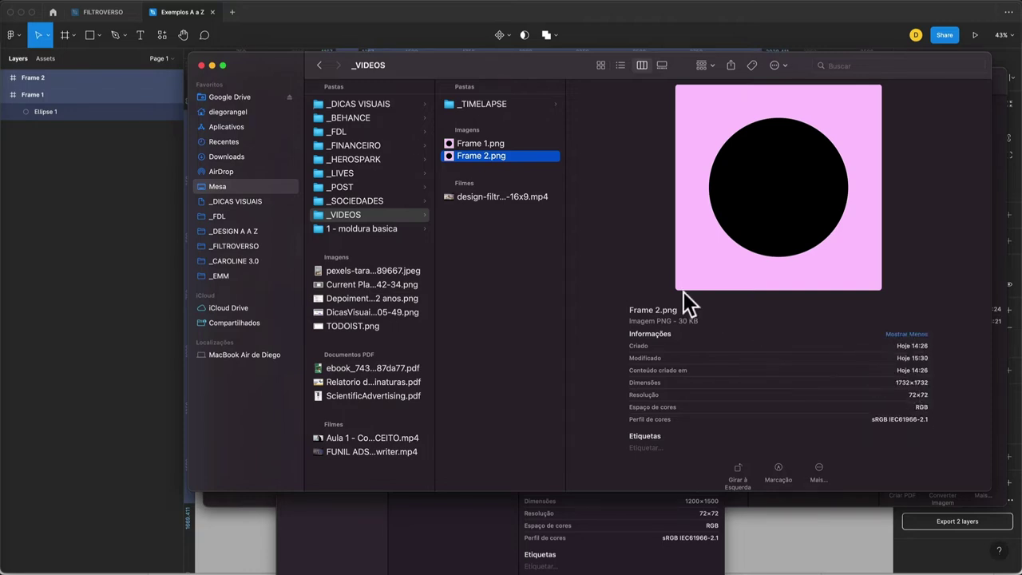
Step: Compare Frame 1.png and Frame 2.png at their actual sizes in quick previews
key("space")
key("space")
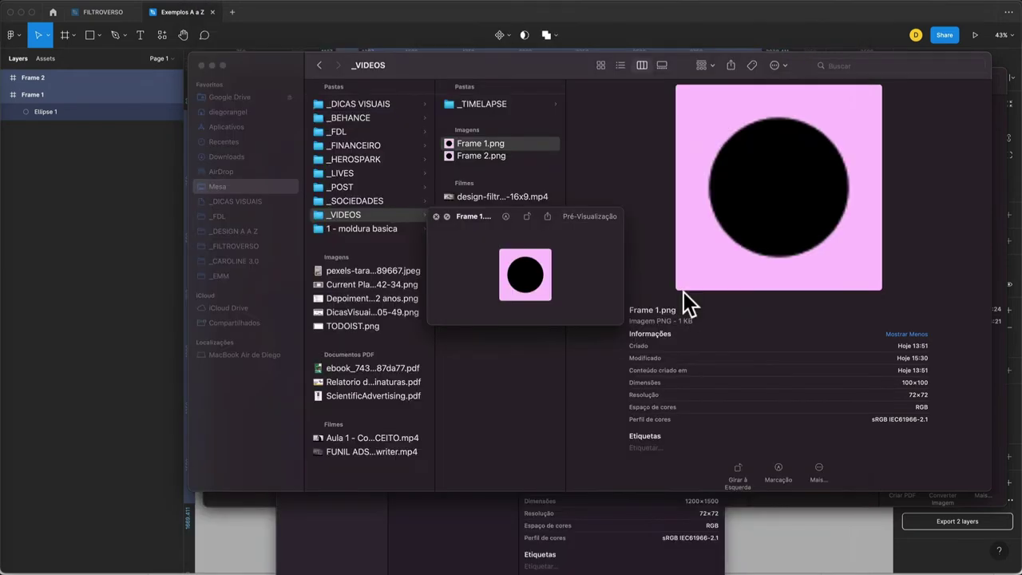
key("space")
key("space")
key("space")
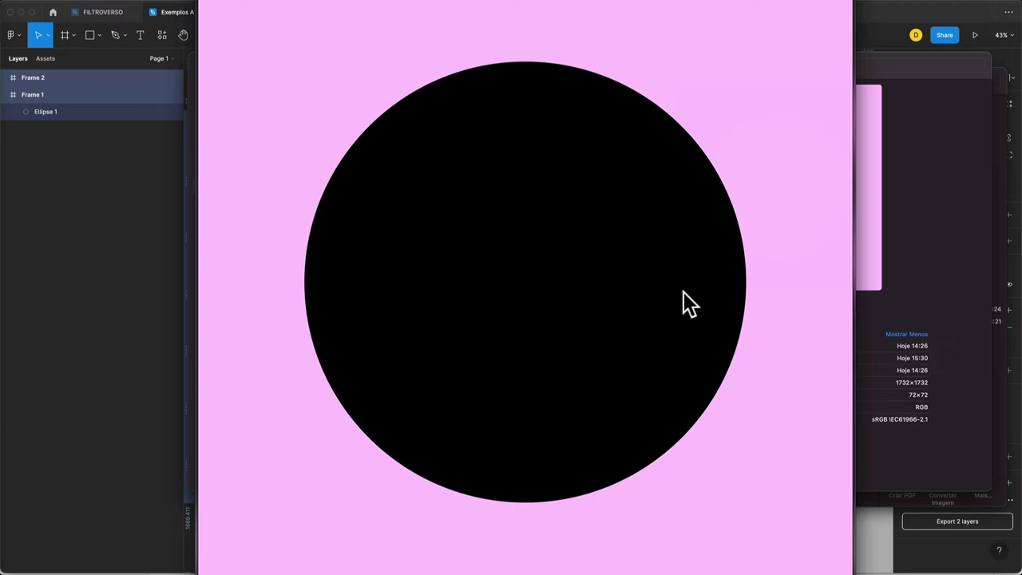
key("space")
key("Down")
Step: Hide Finder and switch to the Letra R presentation in Canva to view page 1
key("super+h")
left_click(246, 531)
key("super+Tab")
key("Tab")
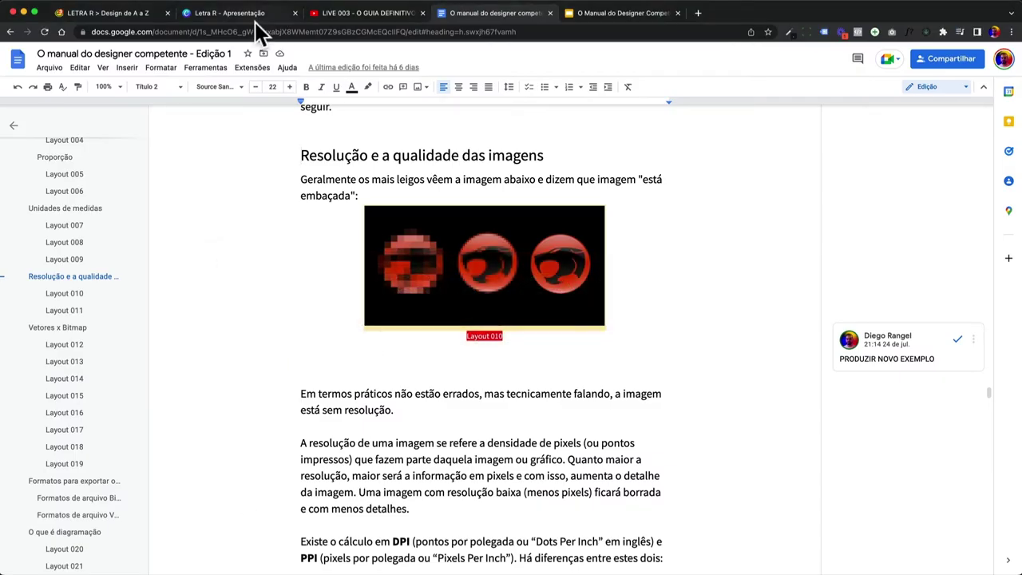
left_click(254, 15)
left_click(303, 140)
left_click_drag(203, 130, 845, 485)
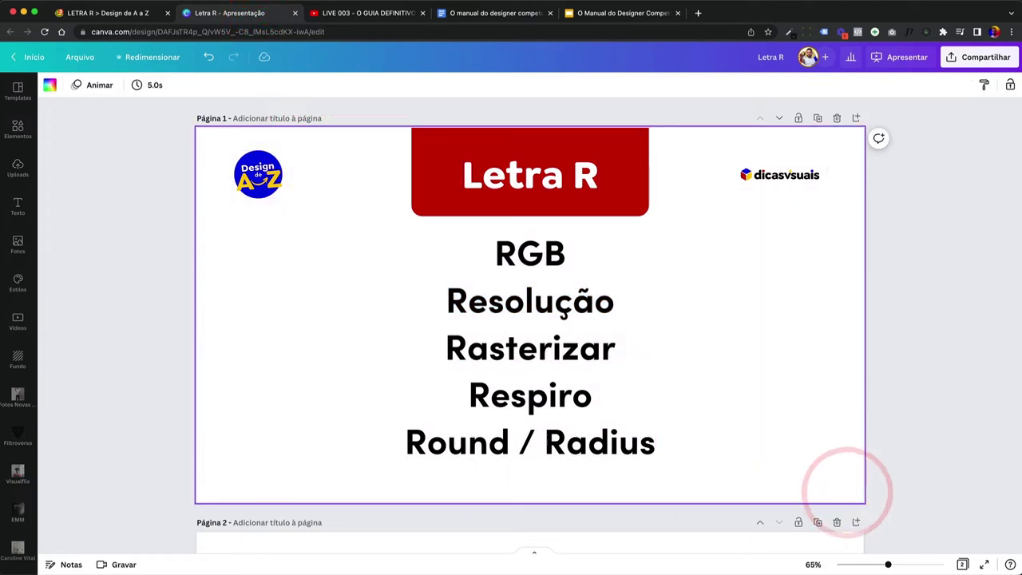
Step: Switch to Photoshop, cancel the foreground color picker and select Artboard 1
key("super+Tab")
left_click(331, 281)
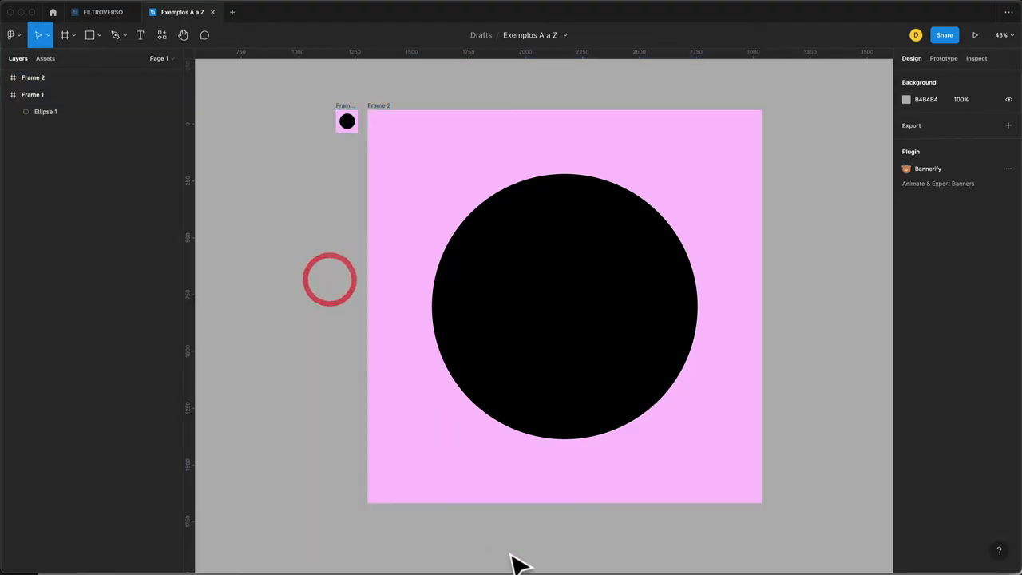
key("super+Tab")
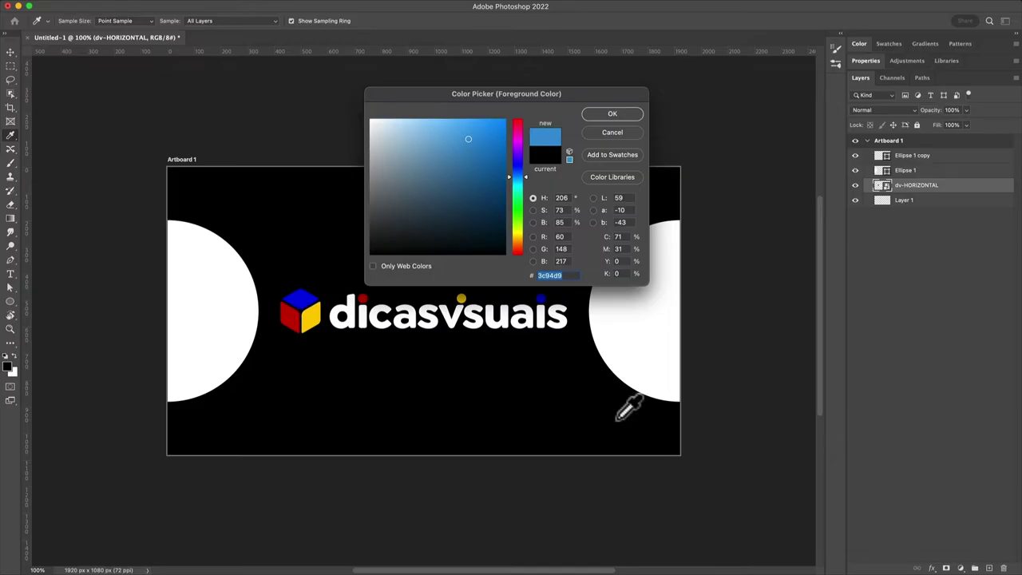
left_click(612, 131)
key("v")
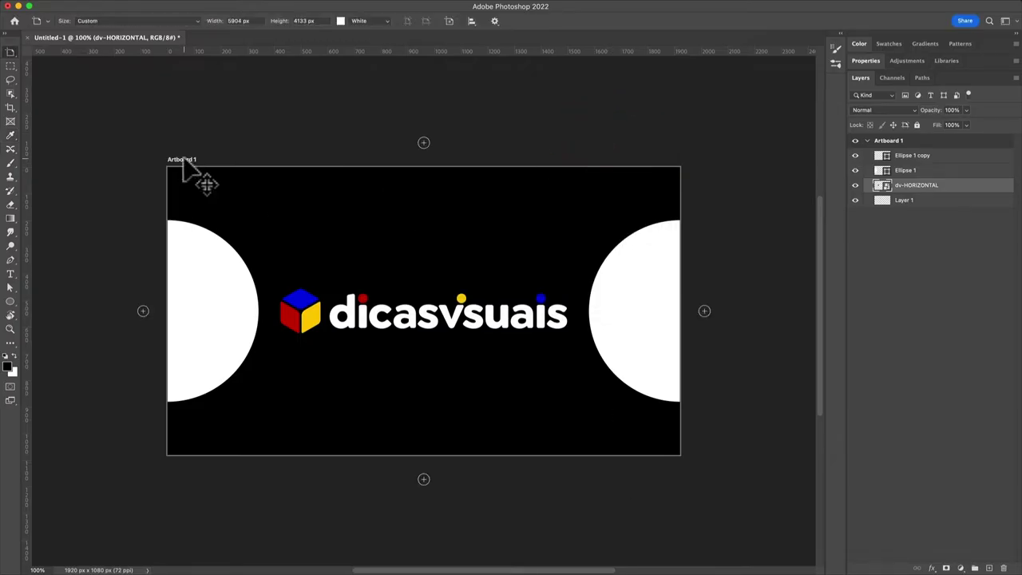
left_click(183, 159)
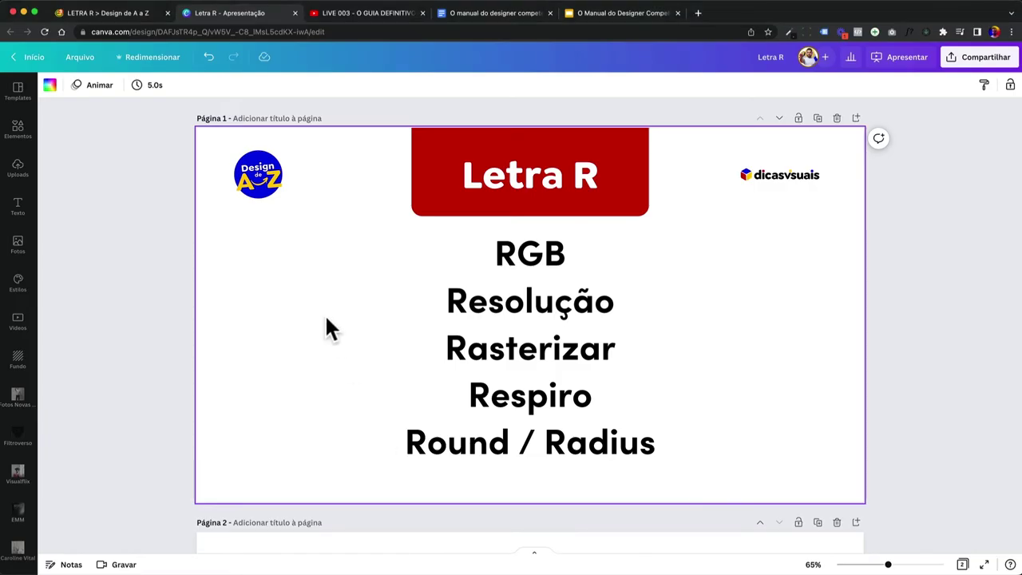
Step: Look at the preset design sizes for a new design on Canva's home page in a separate tab, and close it
left_click(264, 340)
left_click(70, 58, "super")
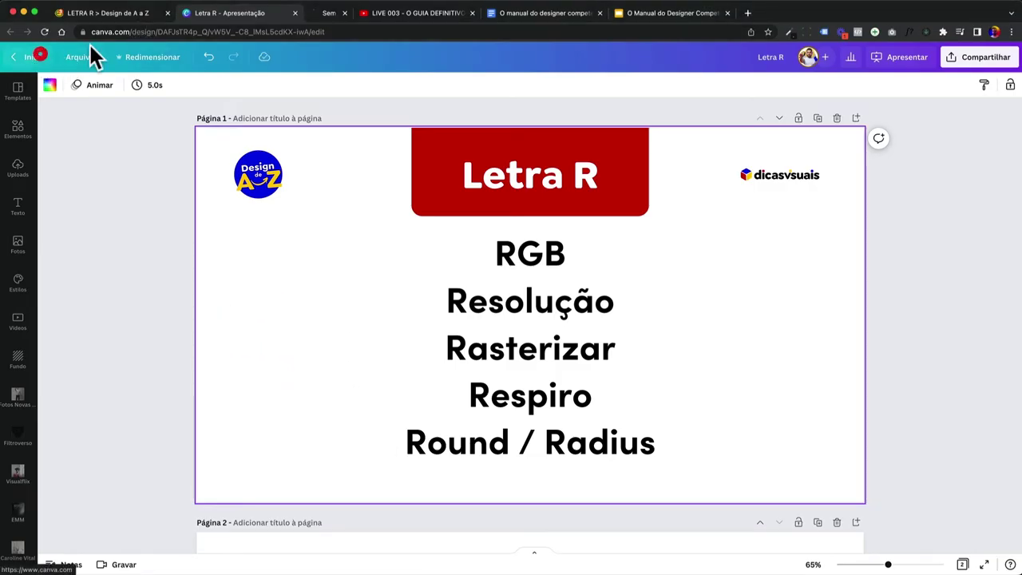
left_click(350, 14)
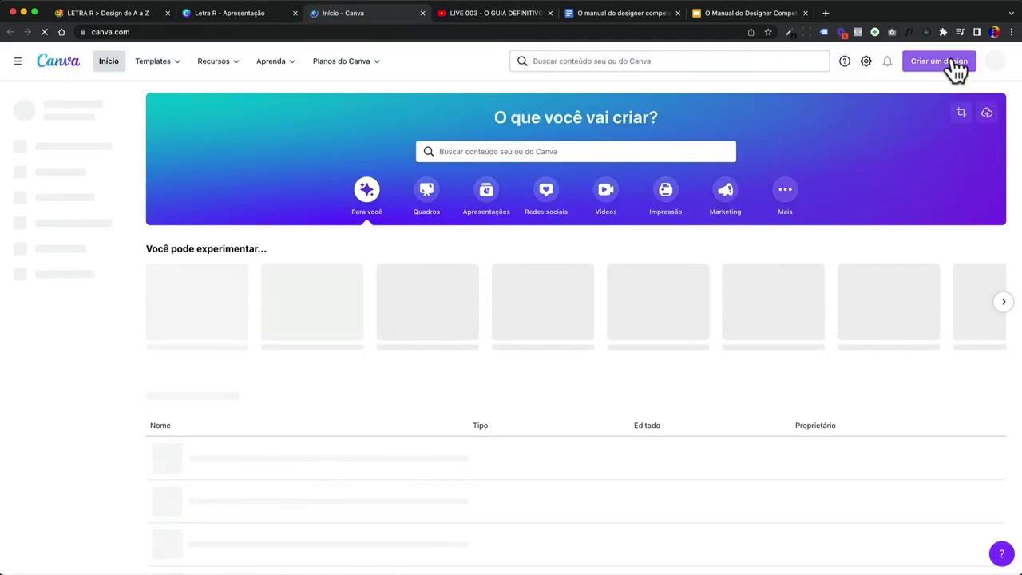
left_click(950, 64)
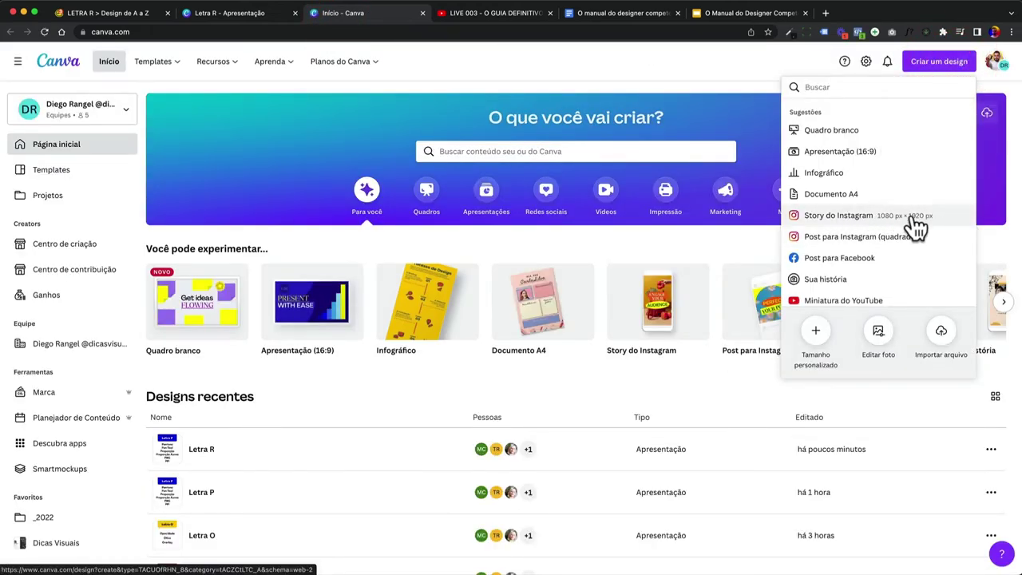
left_click(483, 50)
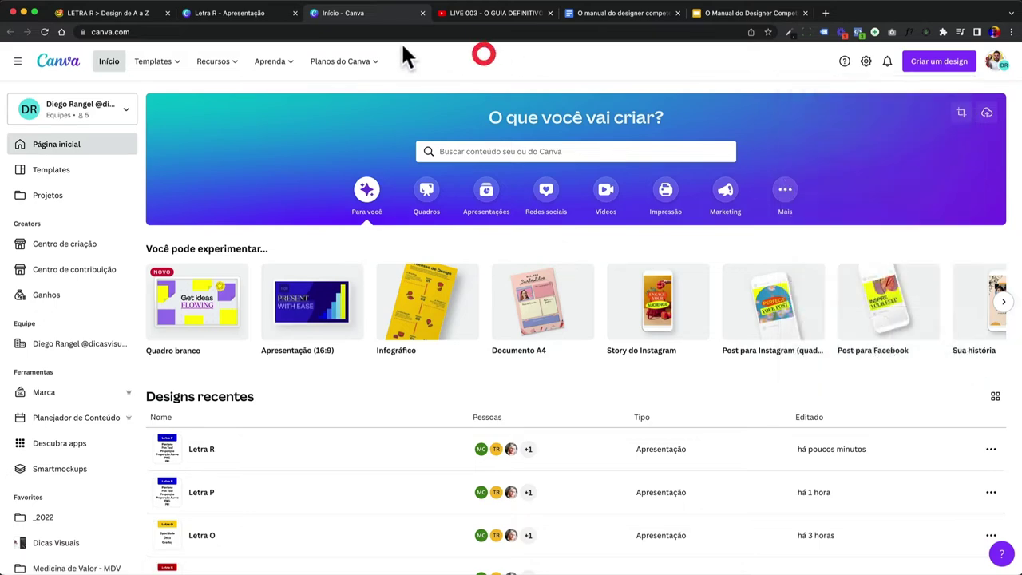
key("super+w")
Step: Highlight the terms Resolução and Rasterizar in the Letra R list on page 1, and clear the selection
left_click(525, 292)
double_click(525, 292)
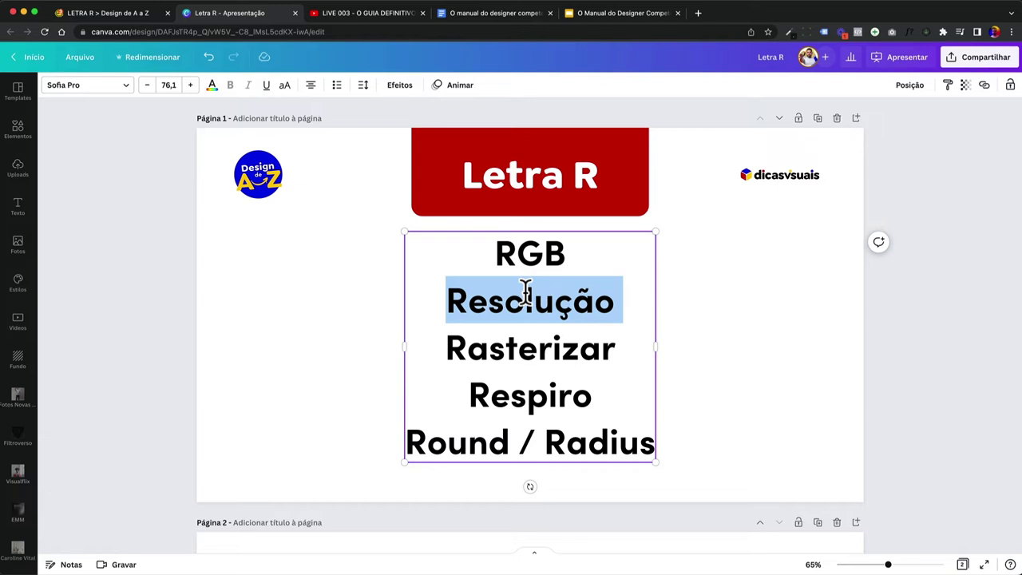
left_click_drag(449, 347, 611, 346)
left_click(611, 347)
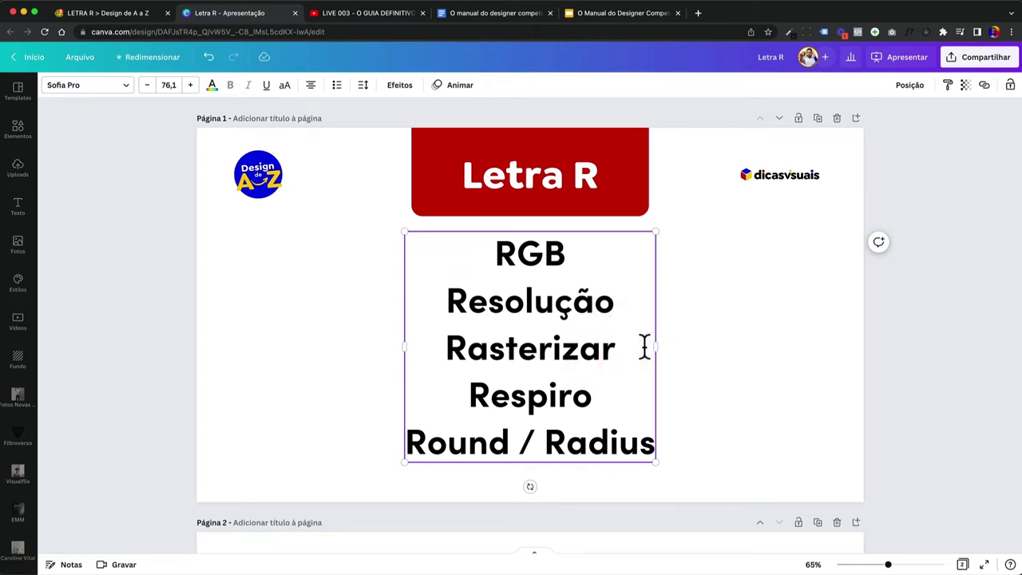
left_click_drag(644, 348, 443, 349)
left_click(295, 345)
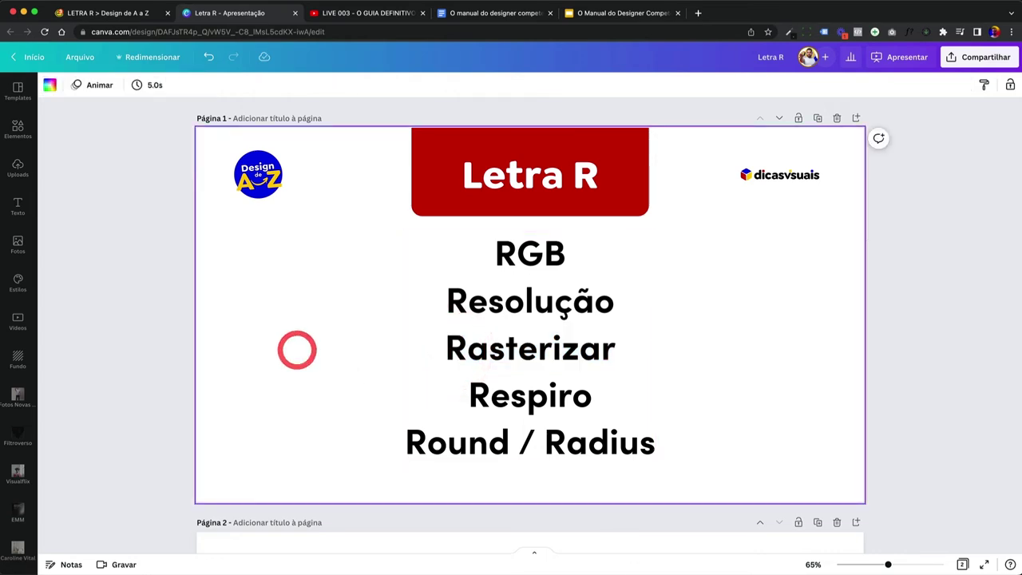
Step: In Photoshop, identify the Ellipse 1 copy and Ellipse 1 shape layers by toggling their visibility off and on
key("super+Tab")
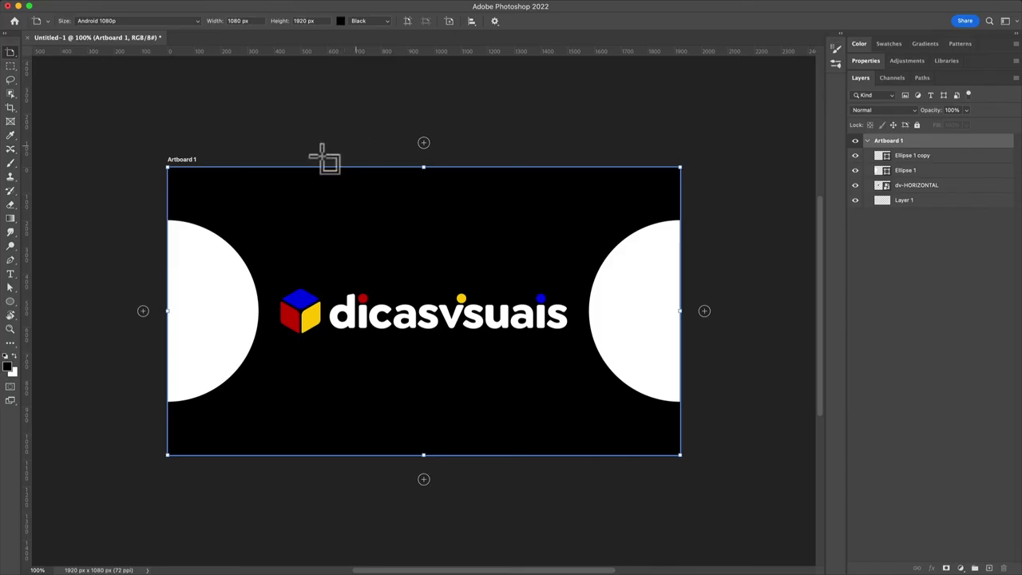
left_click(12, 54)
left_click(38, 60)
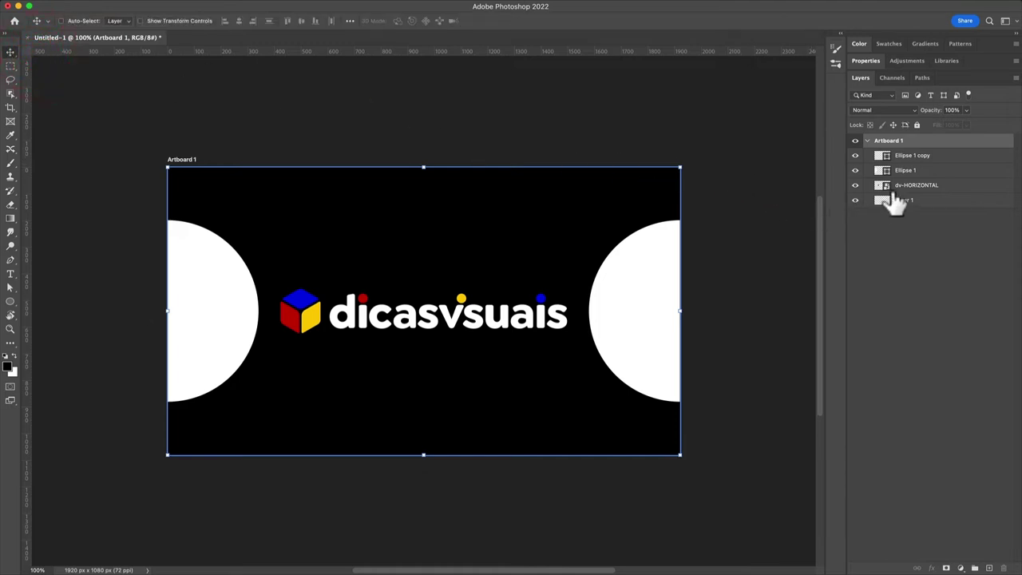
left_click(925, 156)
left_click(918, 171)
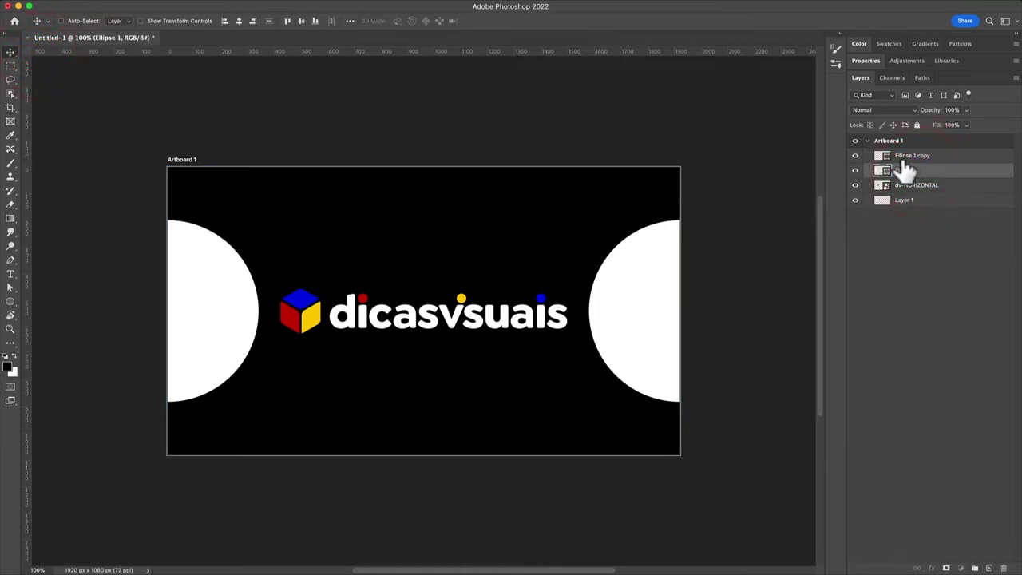
left_click(886, 156)
left_click(855, 155)
left_click(855, 155)
left_click(855, 170)
left_click(855, 170)
Step: Reshape the Ellipse 1 copy by moving its top anchor point down to about the circle's center
key("a")
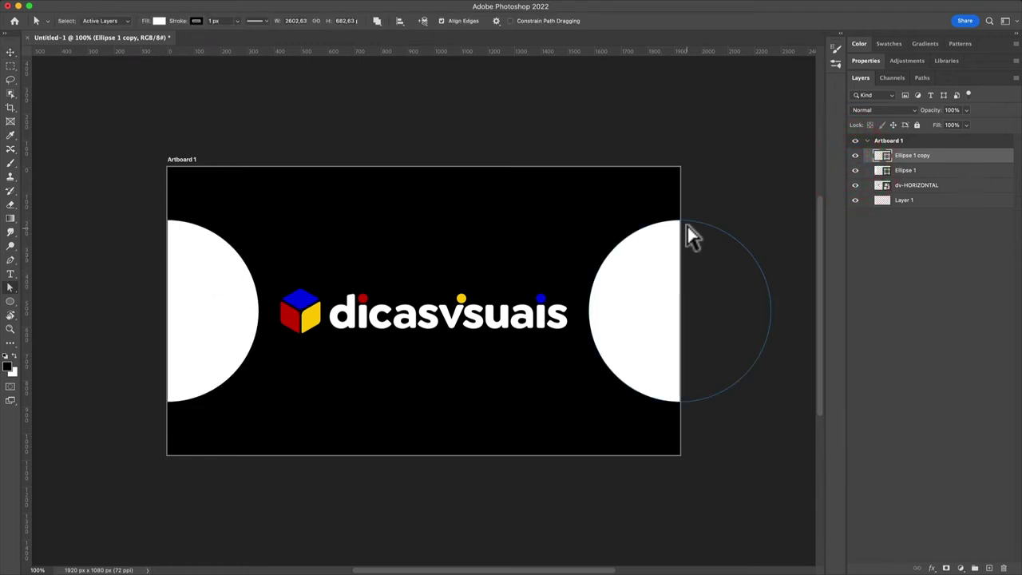
left_click_drag(683, 224, 680, 317)
left_click(539, 164)
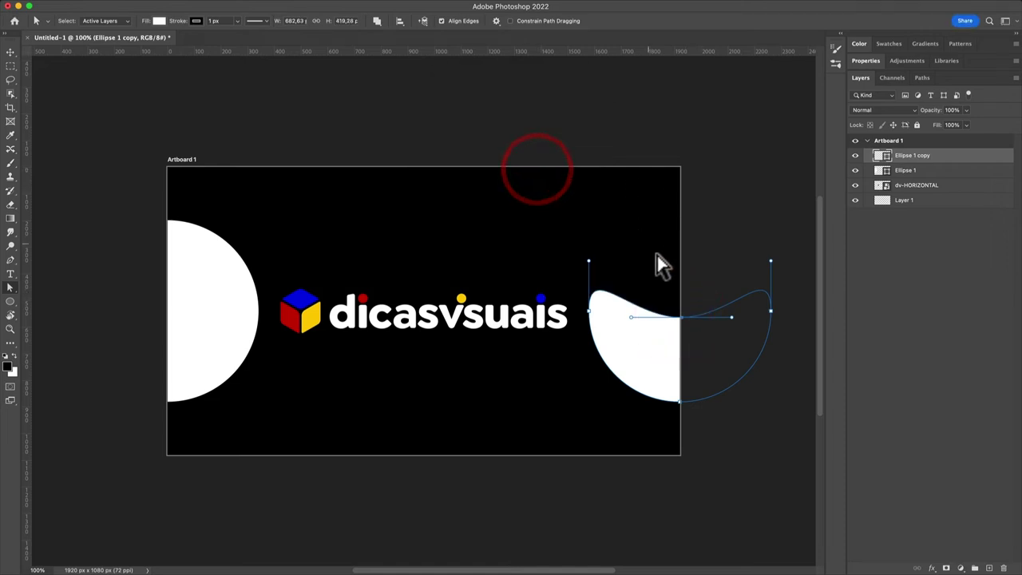
Step: Change the fill of the Ellipse 1 shape to light blue, using a recently used color
key("v")
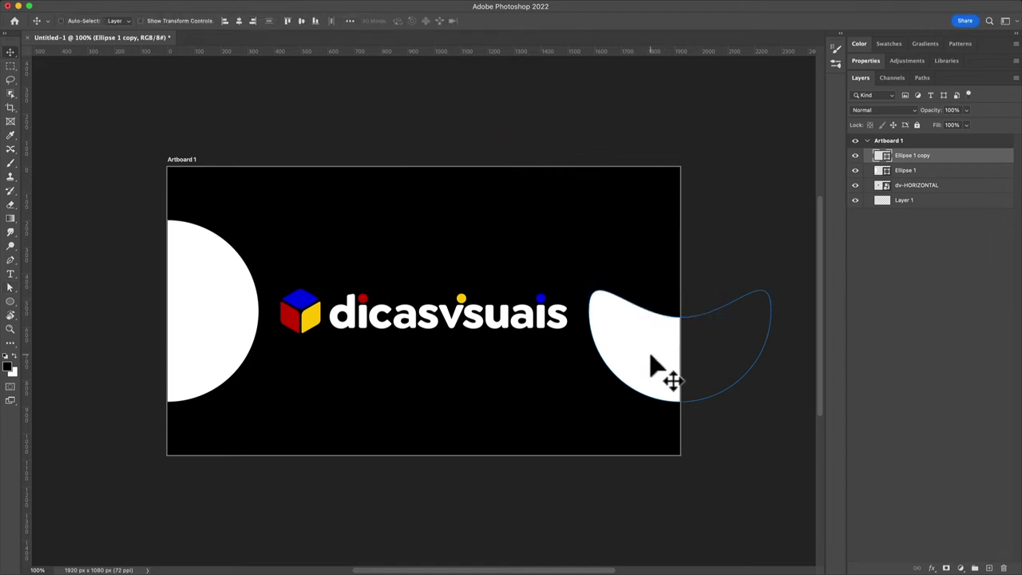
left_click(916, 169)
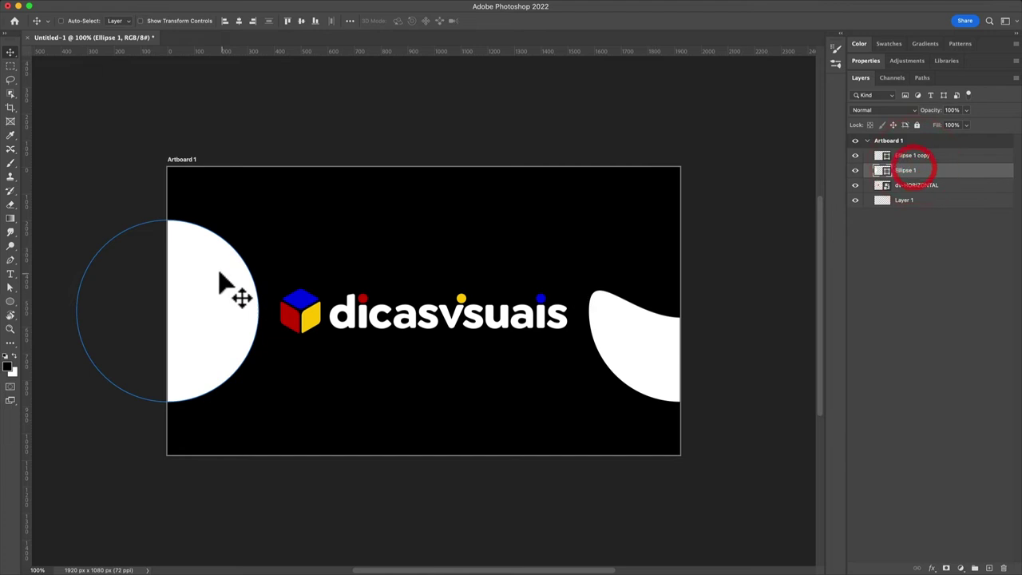
mouse_move(214, 284)
left_mouse_down()
mouse_move(226, 285)
mouse_move(212, 285)
left_mouse_up()
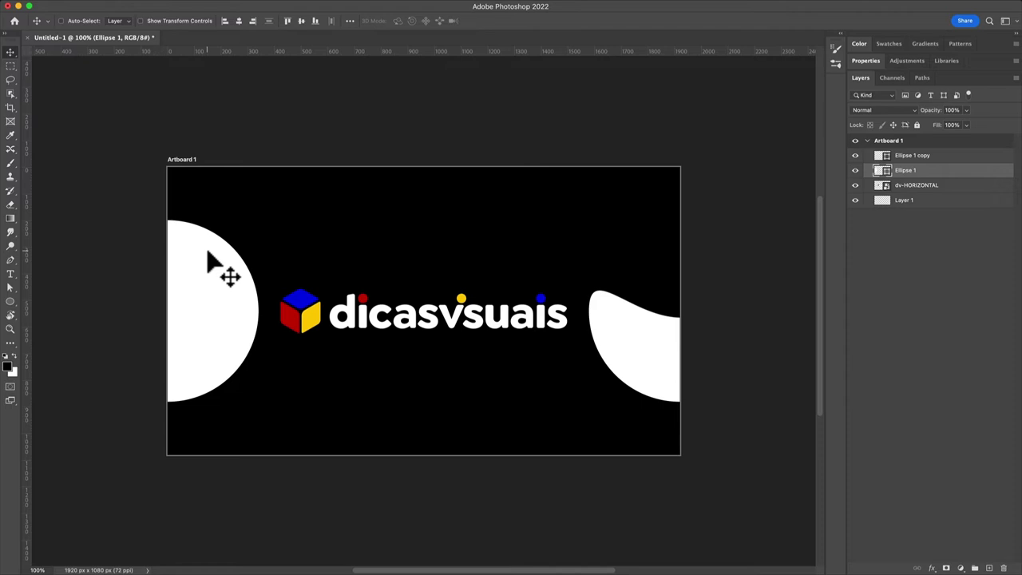
left_click(866, 60)
left_click(885, 185)
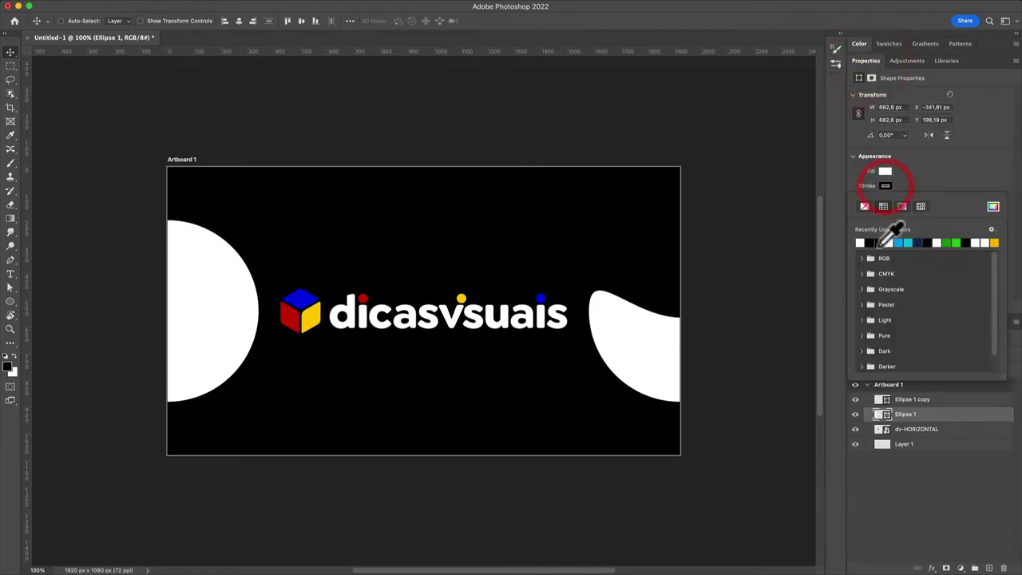
left_click(885, 170)
left_click(899, 229)
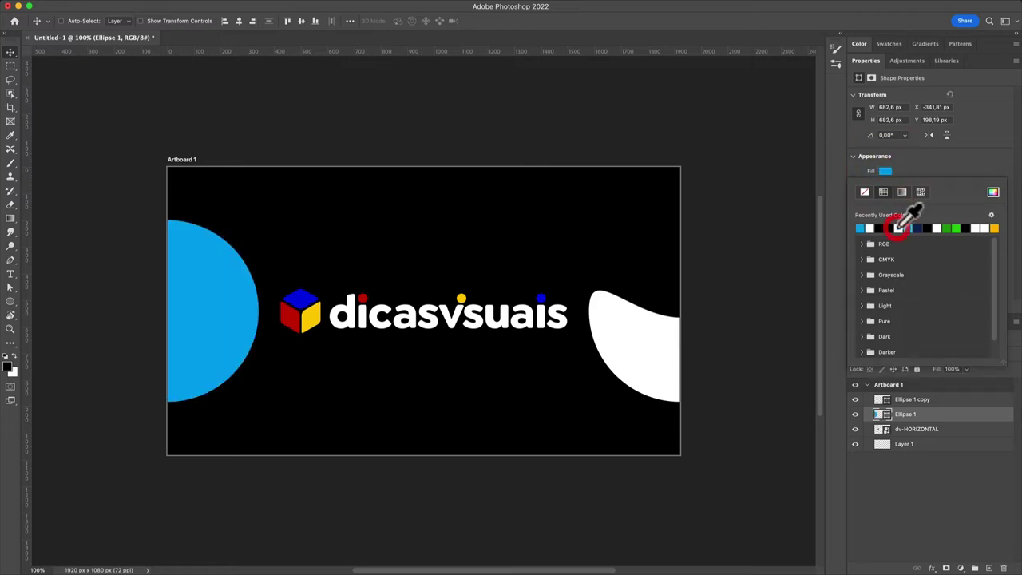
left_click(927, 176)
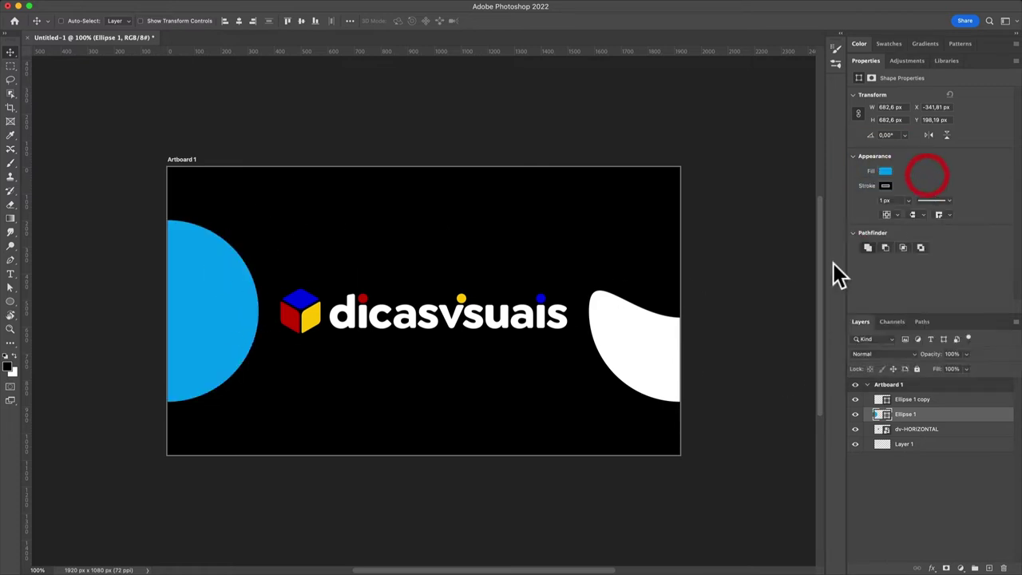
Step: Rasterize the Ellipse 1 layer, try moving the blue circle to the right, and undo the move
right_click(920, 413)
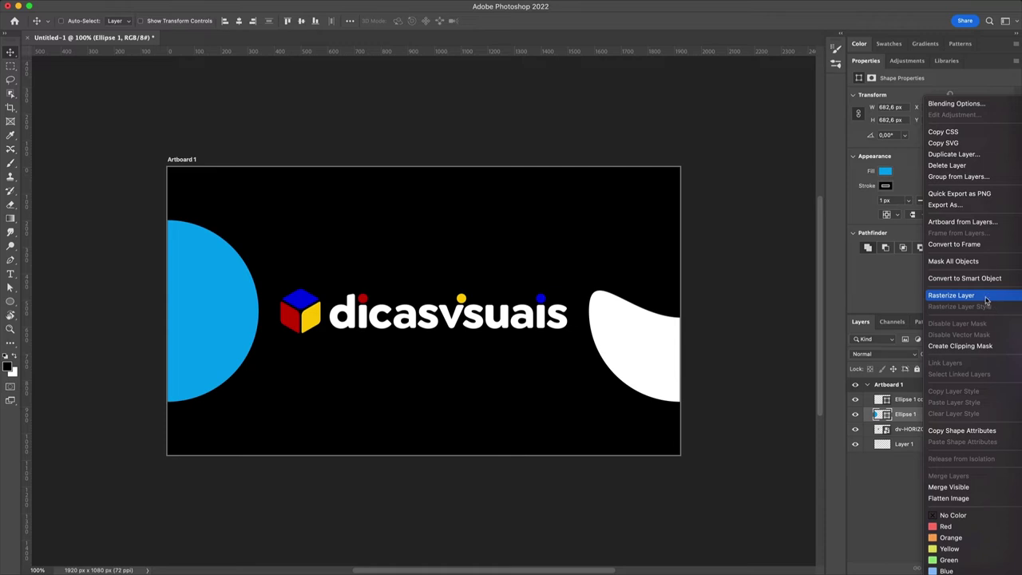
left_click(951, 295)
left_click_drag(235, 283, 412, 281)
key("super+z")
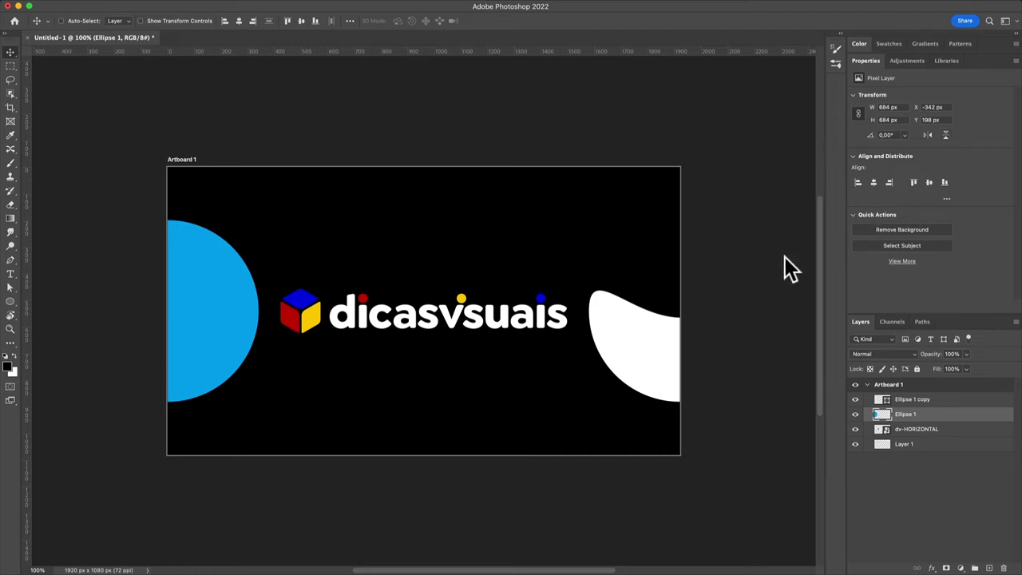
Step: Try a magenta Color Overlay (e60d8d) on the Ellipse 1 layer, and cancel the layer style
left_click(882, 416)
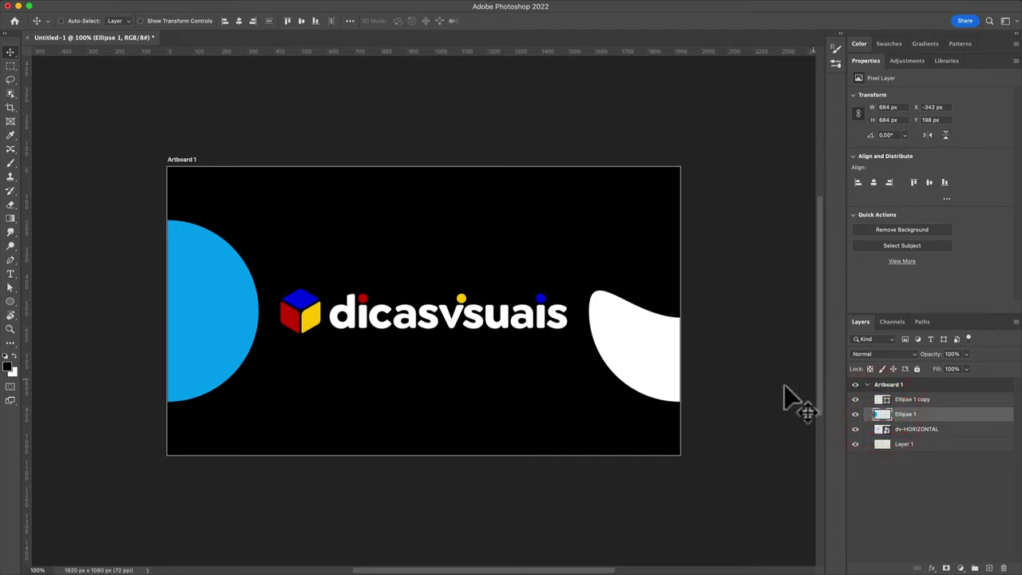
double_click(975, 418)
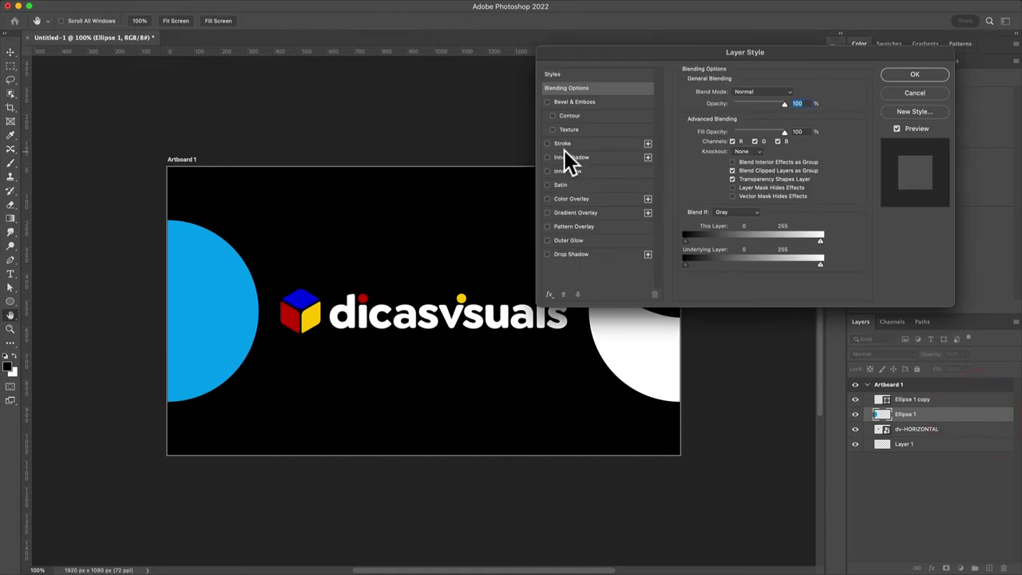
left_click(565, 198)
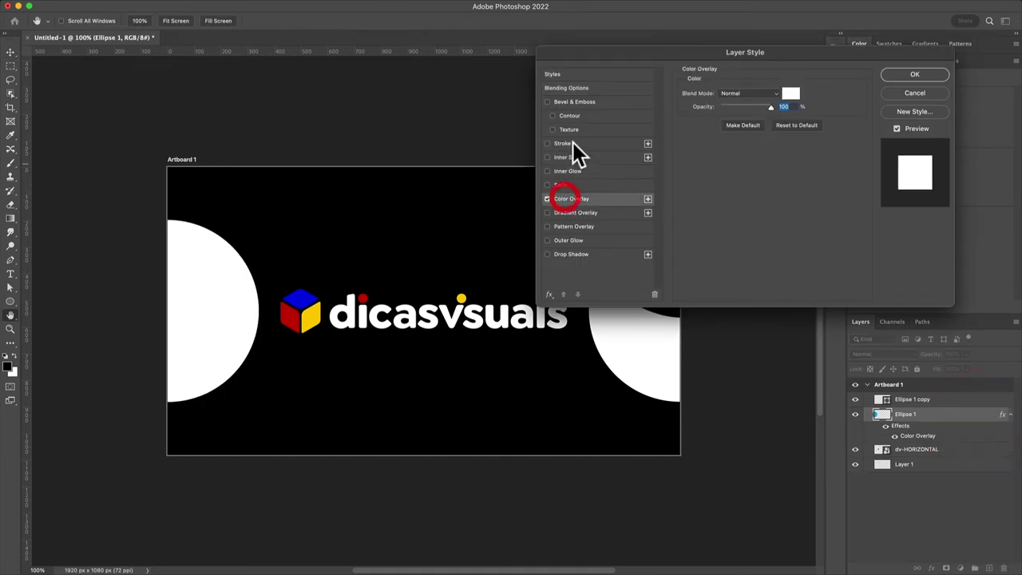
left_click(789, 93)
left_click(498, 131)
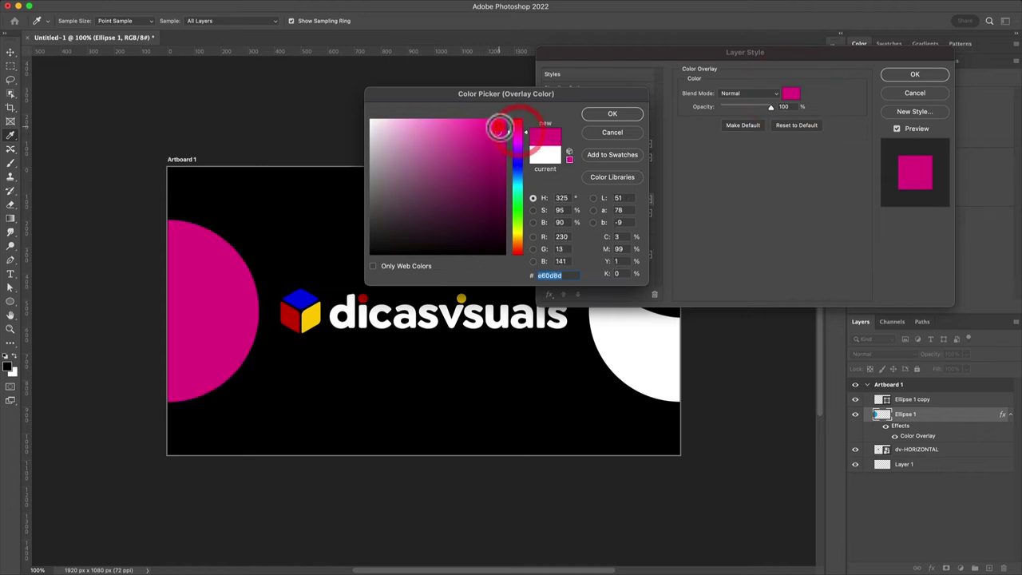
left_click(628, 134)
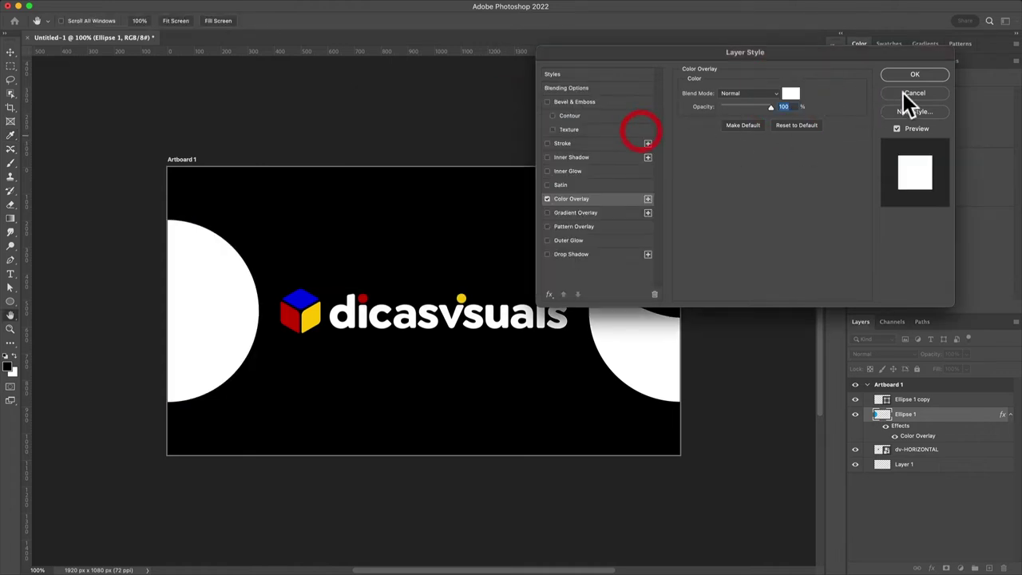
left_click(902, 92)
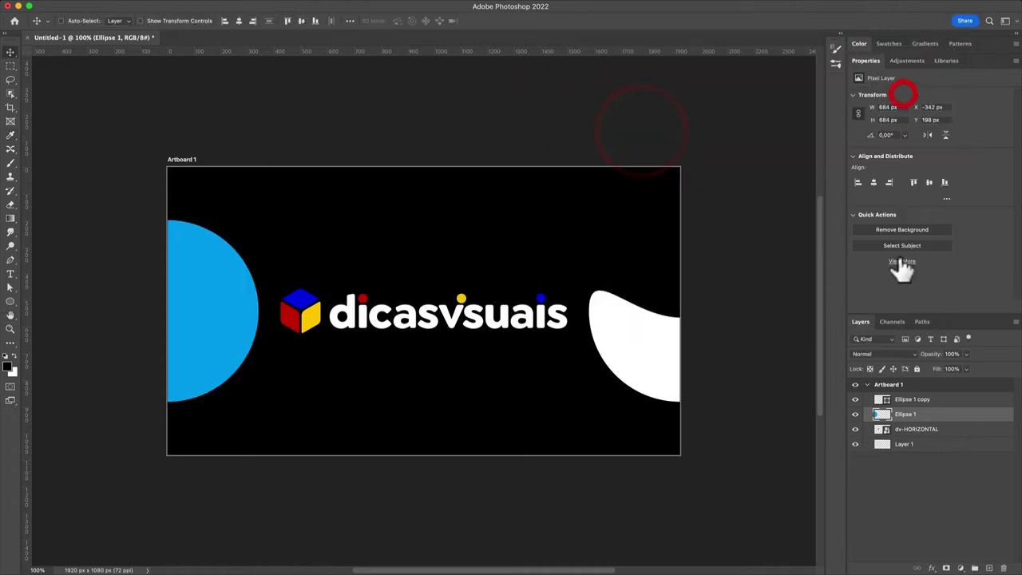
Step: Open the contents of the dv-HORIZONTAL smart object in Illustrator and select the logo artwork
left_click(881, 432)
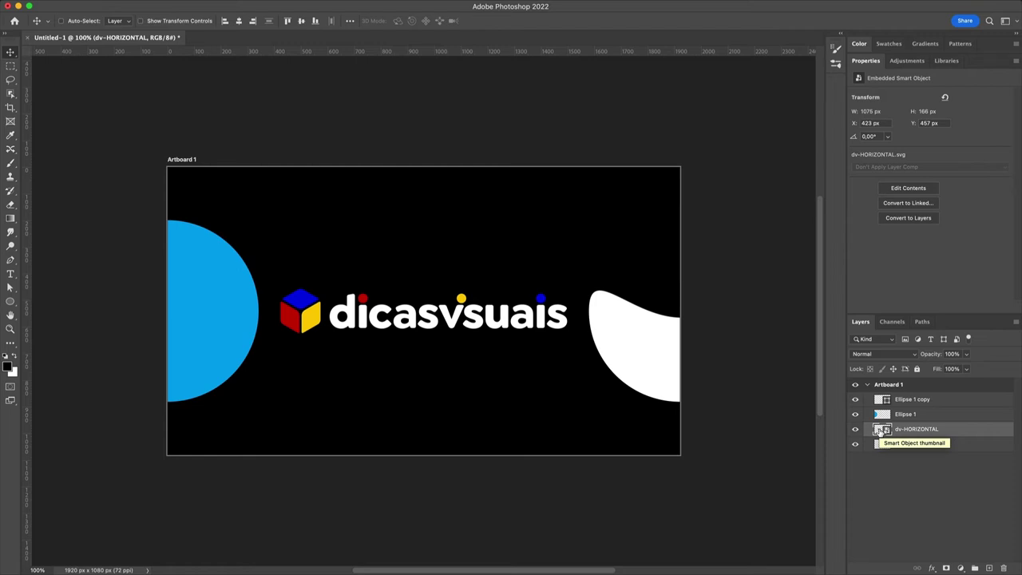
double_click(880, 430)
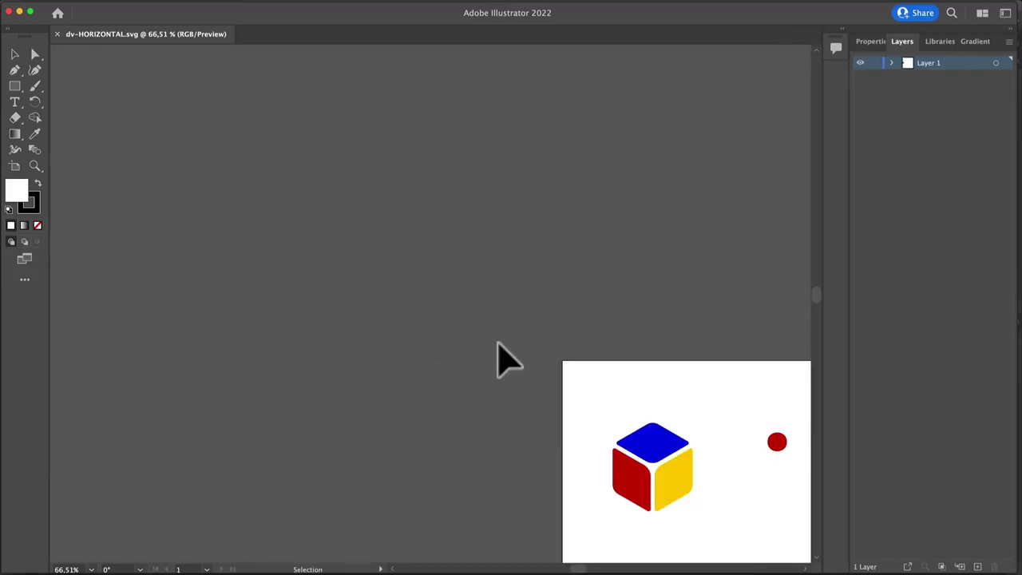
scroll(497, 358, "right", 10)
scroll(497, 358, "down", 5)
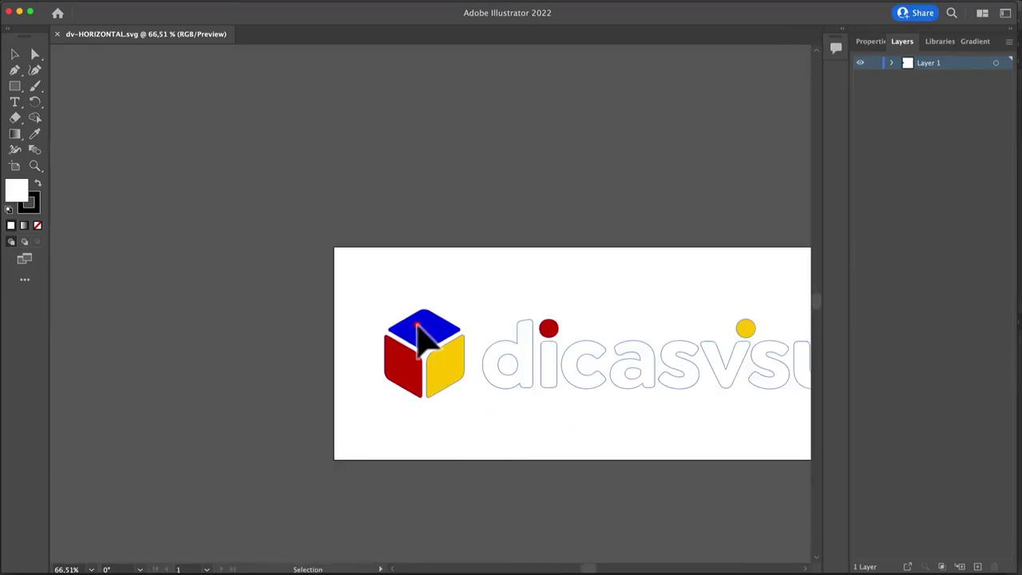
left_click(417, 327)
scroll(423, 335, "right", 3)
key("F1")
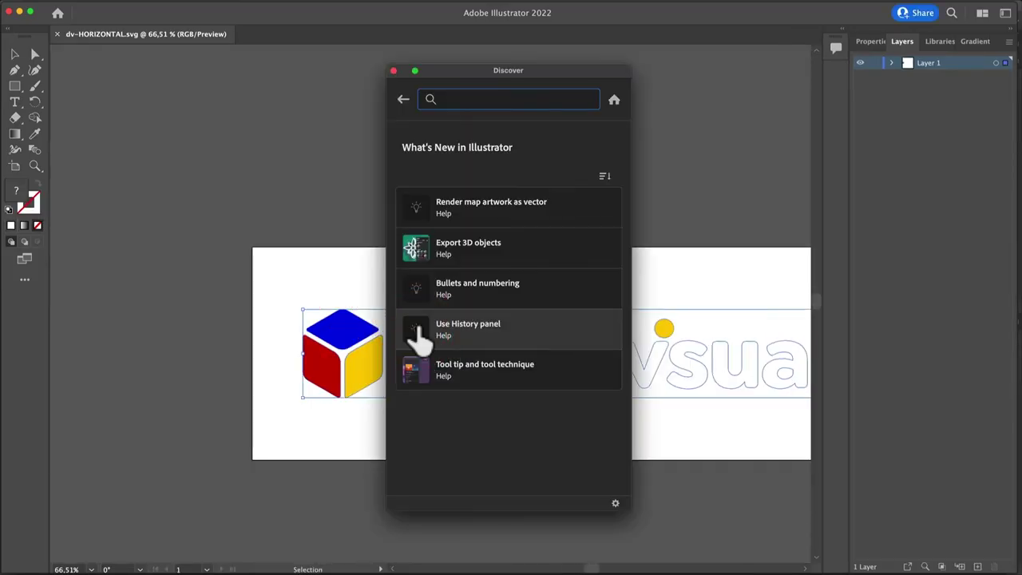
left_click(393, 71)
Step: Isolate the logo's cube group, move the yellow face slightly down, and close the file without saving
double_click(343, 320)
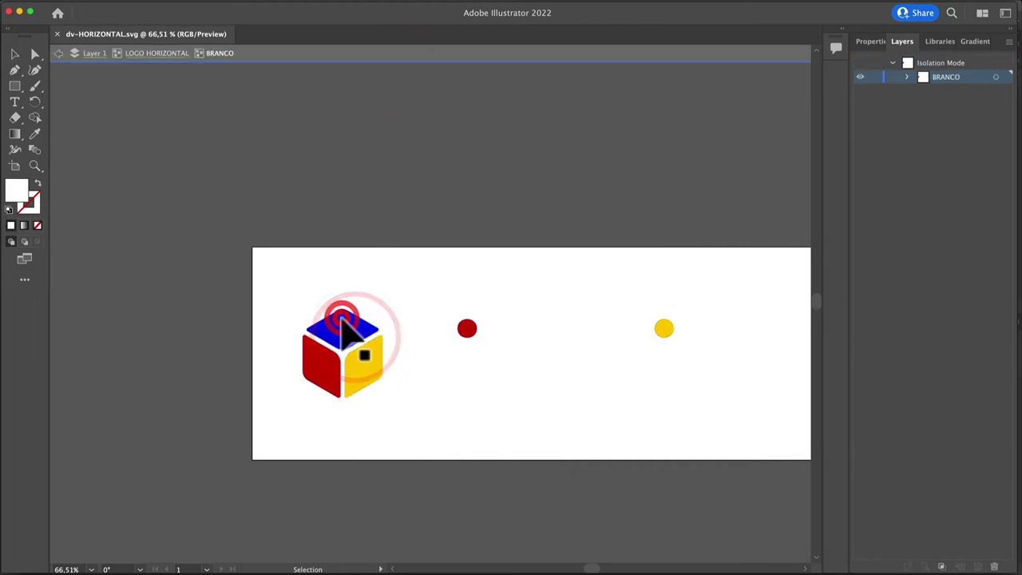
scroll(342, 324, "right", 2)
double_click(297, 319)
mouse_move(299, 320)
left_mouse_down()
mouse_move(296, 291)
mouse_move(306, 319)
left_mouse_up()
left_click(317, 369)
left_click_drag(319, 396, 318, 429)
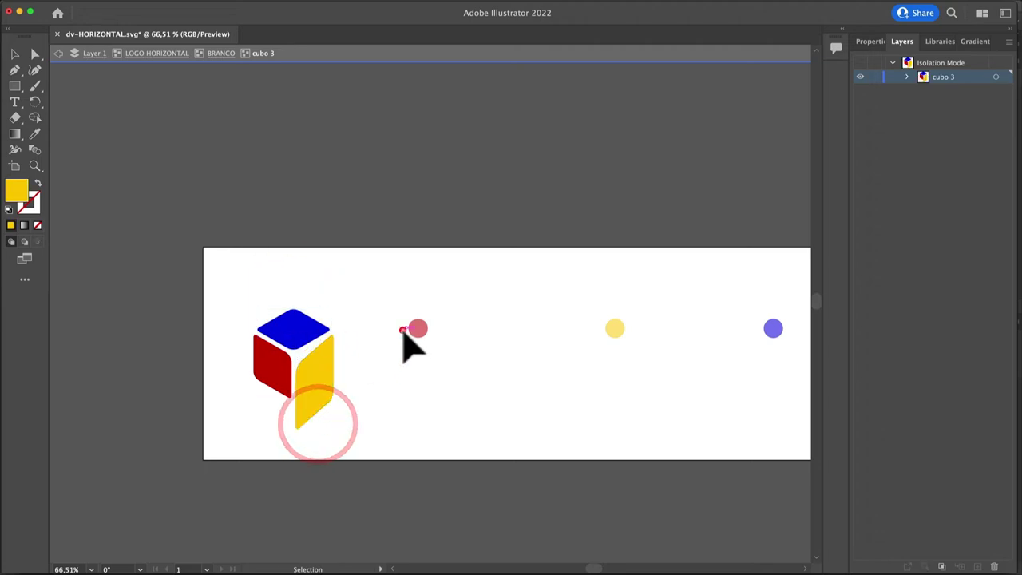
left_click(403, 329)
double_click(368, 294)
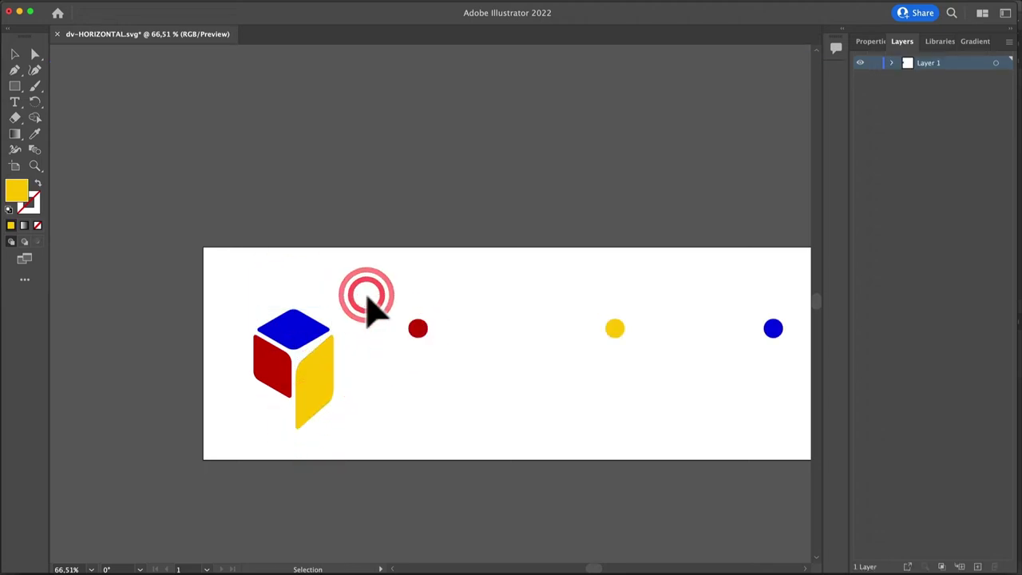
left_click(58, 34)
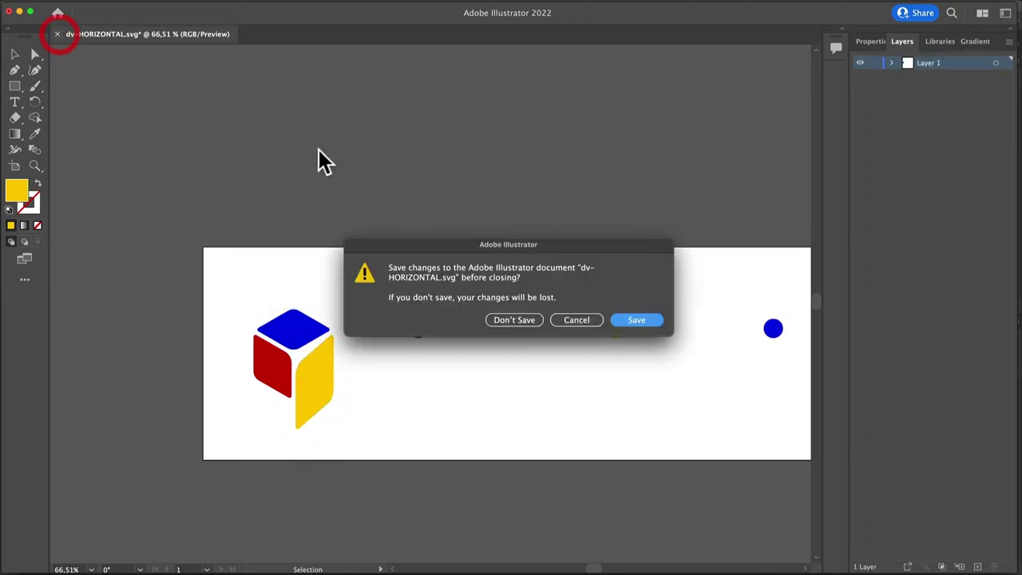
left_click(530, 321)
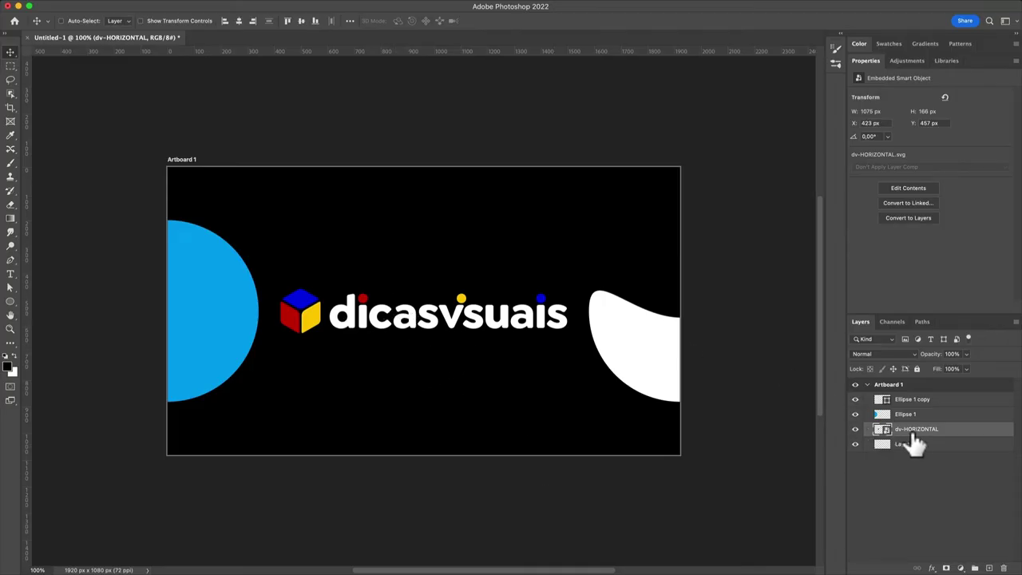
Step: Back in Photoshop, try moving the logo and rasterizing the dv-HORIZONTAL layer, and undo both changes
left_click(389, 292)
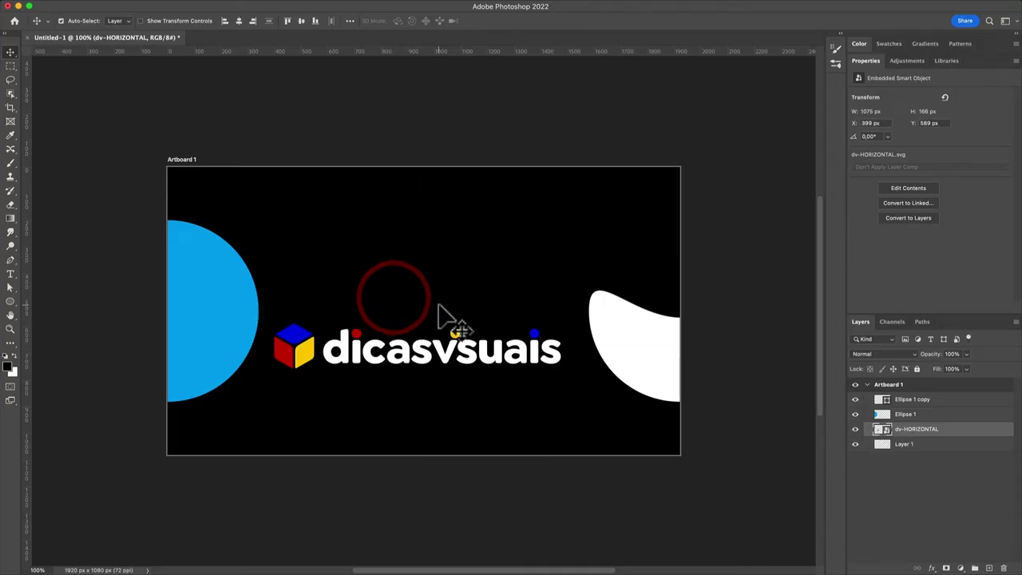
right_click(948, 430)
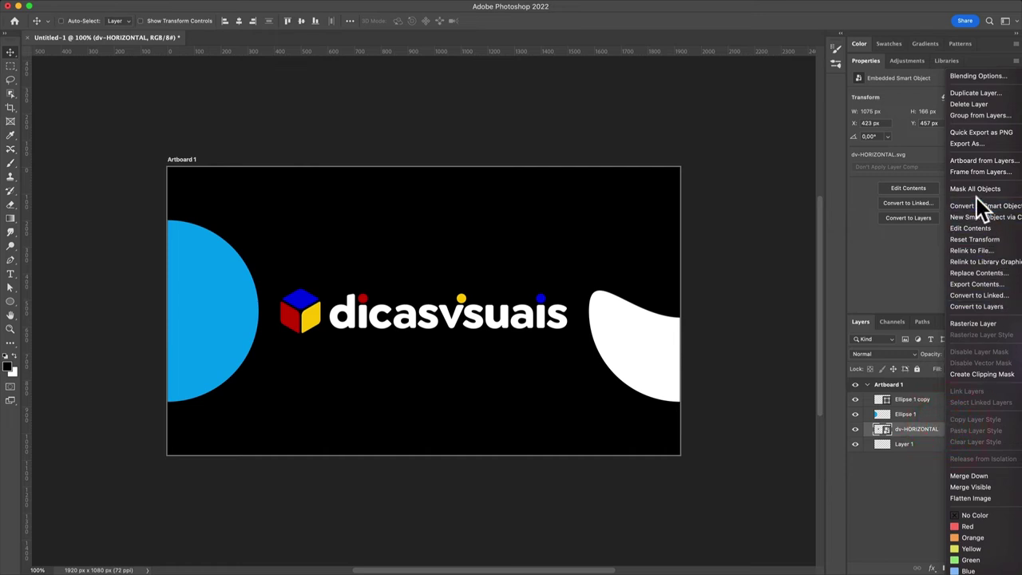
left_click(972, 322)
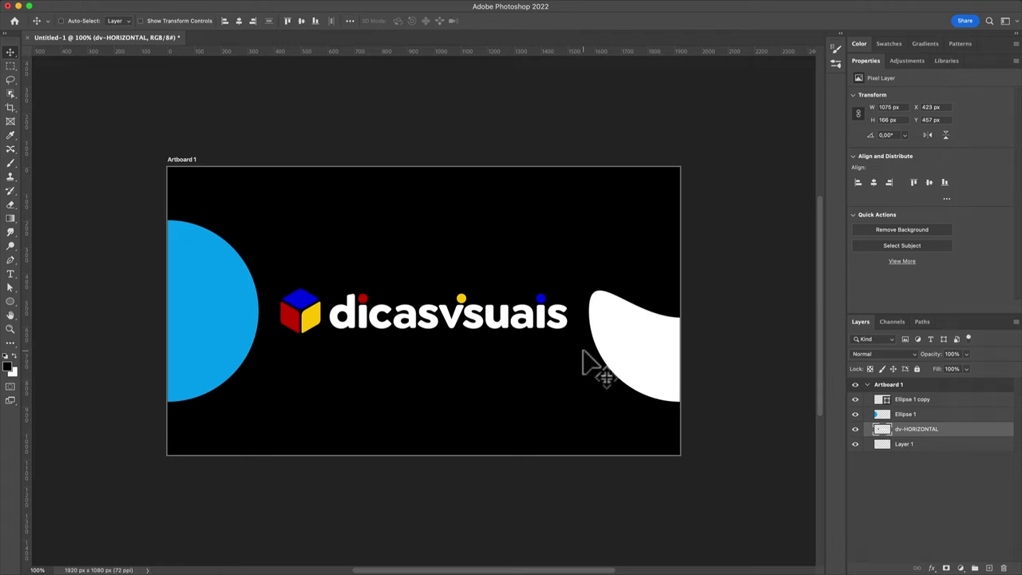
key("super+z")
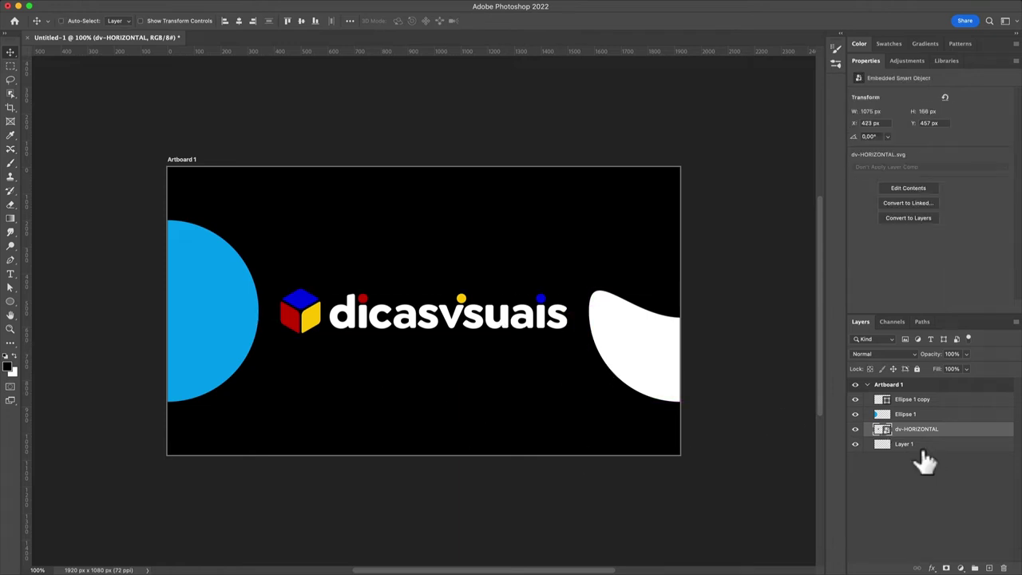
Step: Convert the Ellipse 1 copy to a smart object and apply a Gaussian Blur with a 161.8-pixel radius
left_click(906, 400)
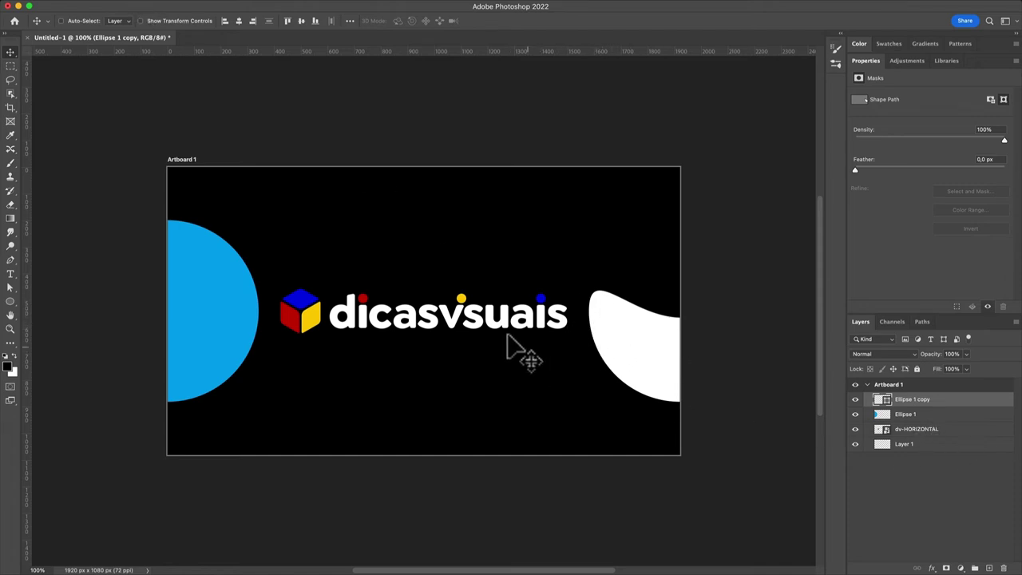
left_click(80, 0)
mouse_move(112, 61)
left_click(257, 99)
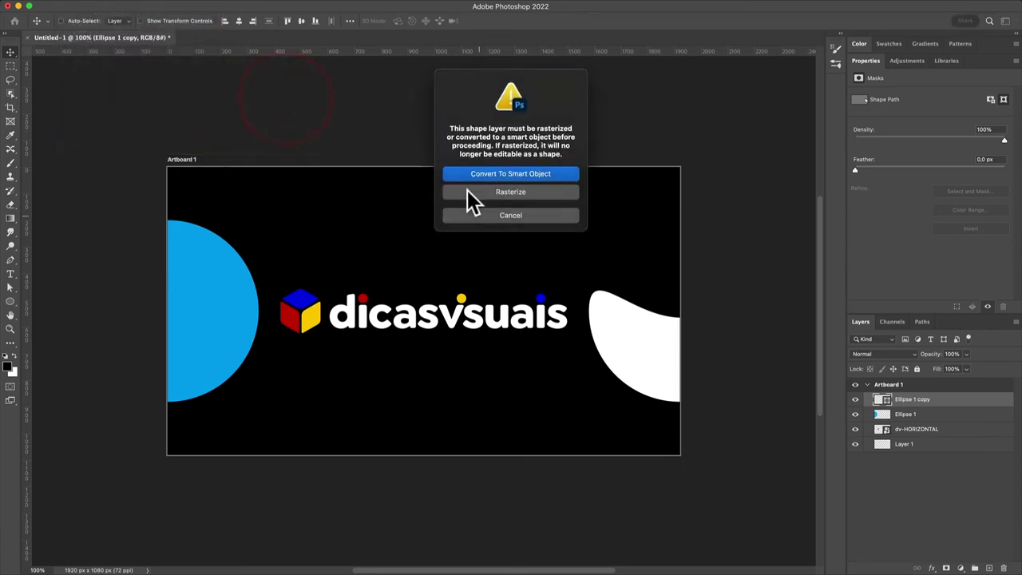
left_click(517, 173)
mouse_move(481, 266)
left_mouse_down()
mouse_move(522, 267)
mouse_move(500, 266)
left_mouse_up()
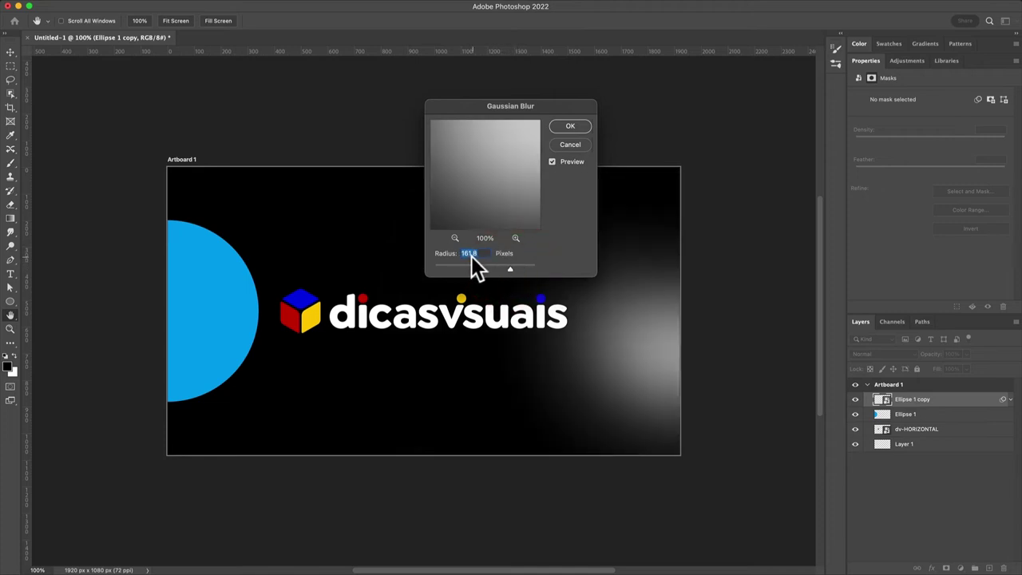
left_click(561, 125)
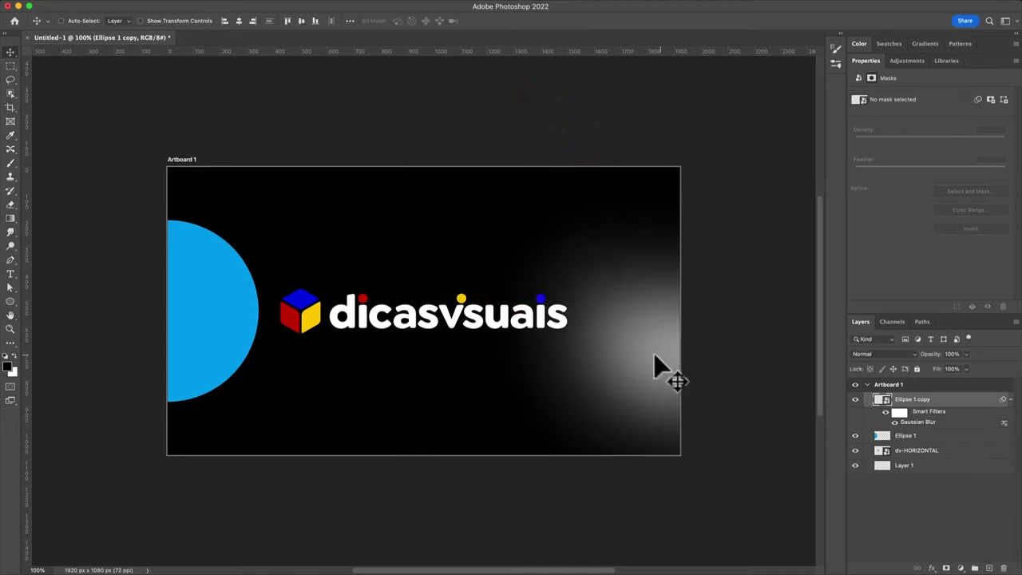
Step: Try moving the blurred Ellipse 1 copy toward the logo, undo it, and reopen the Gaussian Blur smart filter's settings
left_click_drag(630, 343, 495, 296)
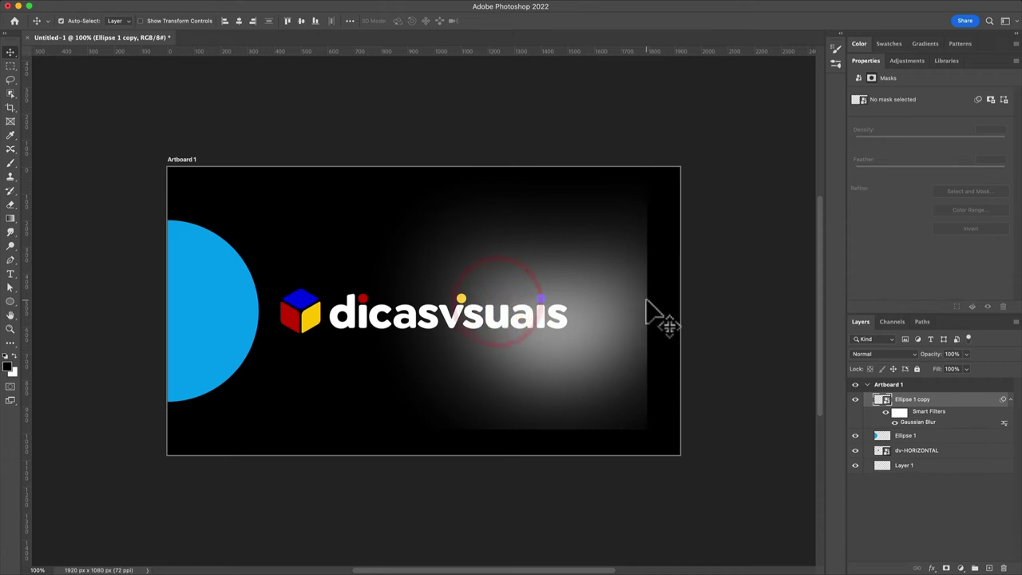
key("super+z")
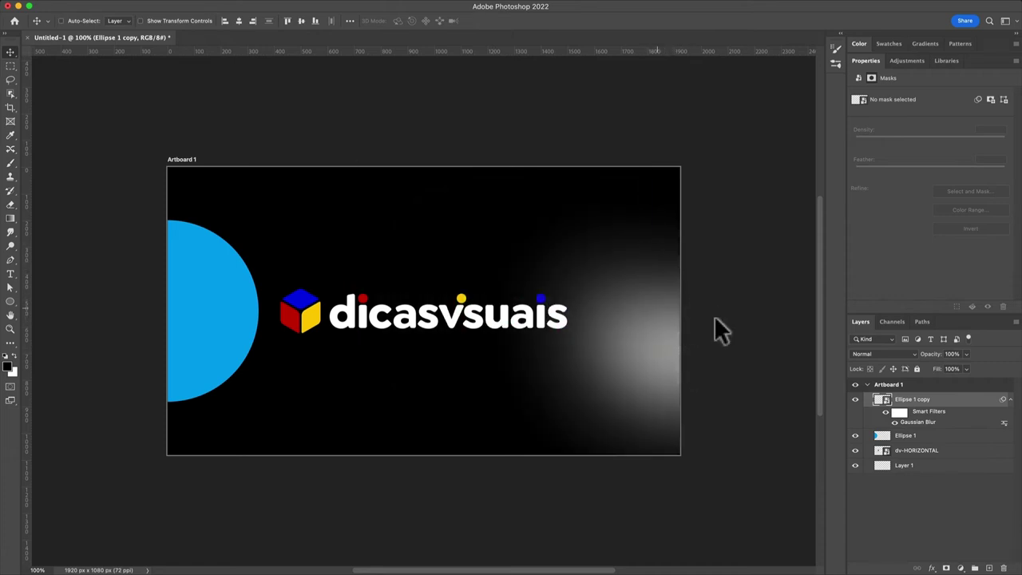
double_click(926, 422)
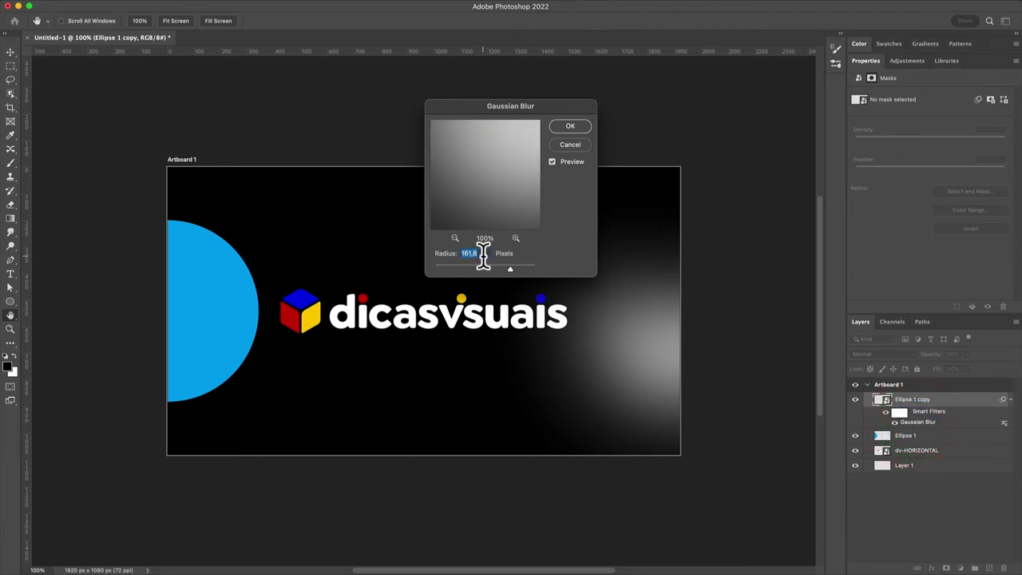
key("Return")
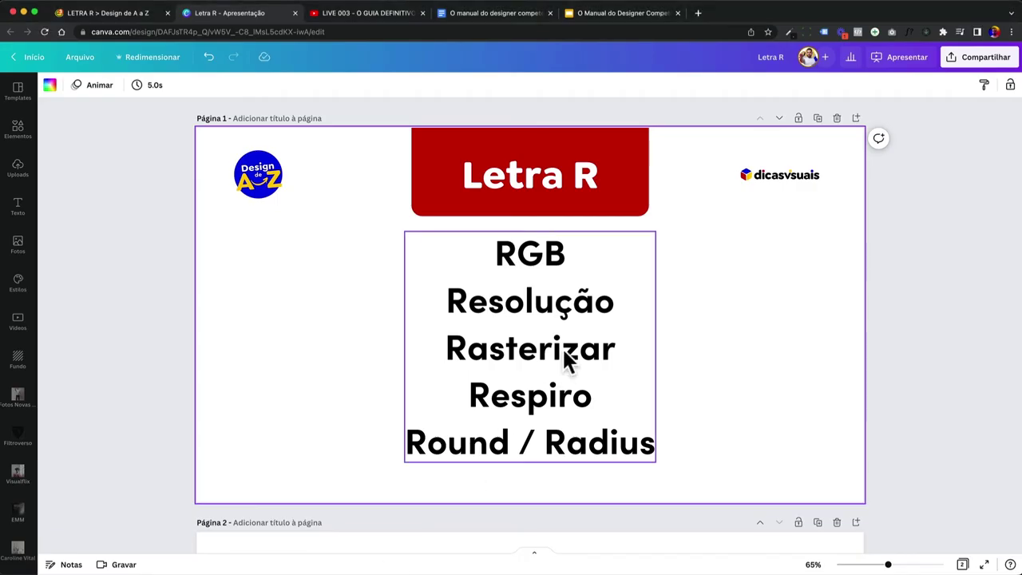
Step: In Canva, highlight the terms Rasterizar and Respiro in the Letra R list on page 1, and clear the selection
double_click(562, 348)
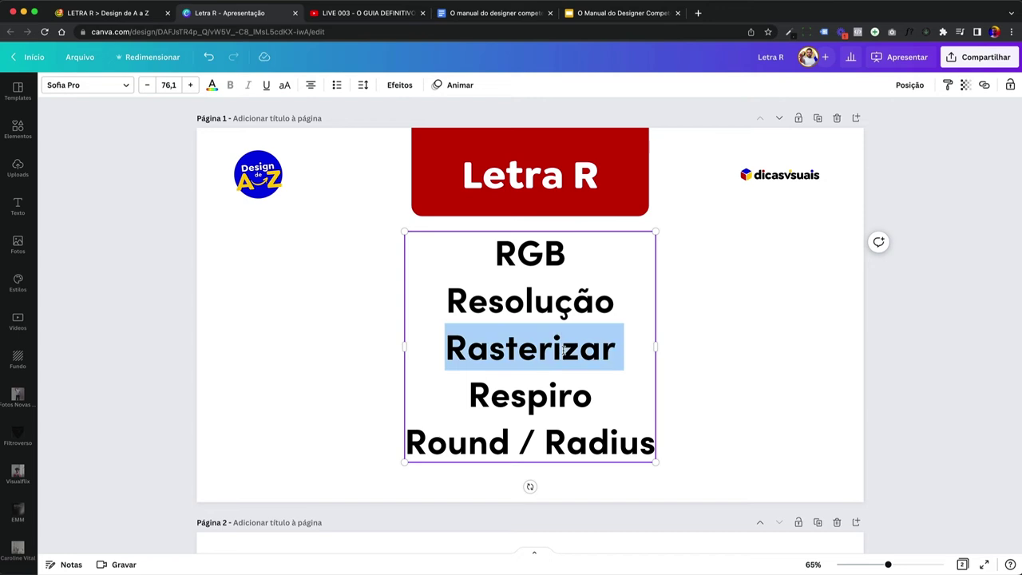
left_click(479, 392)
left_click(582, 392)
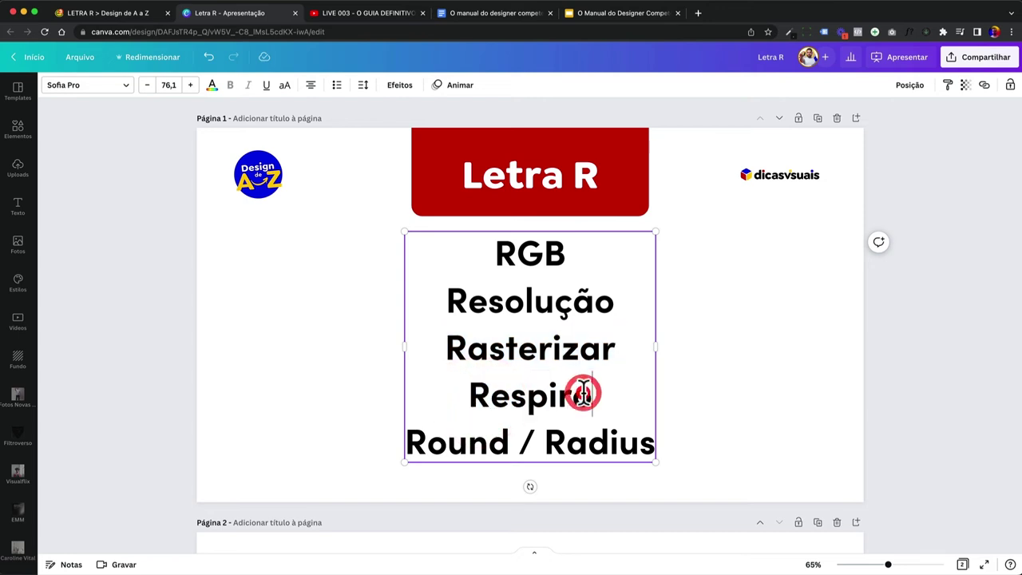
double_click(465, 392)
left_click(291, 375)
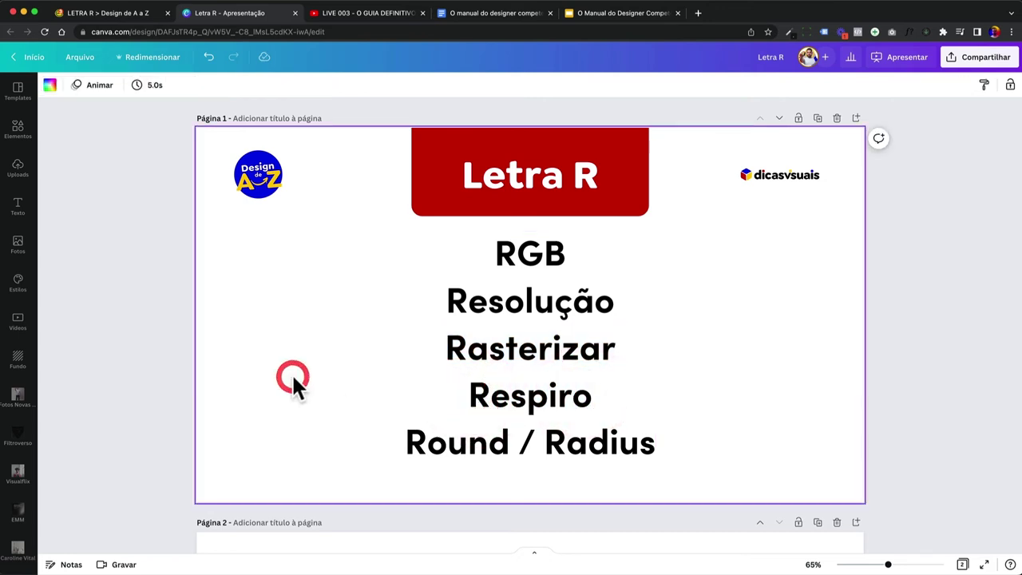